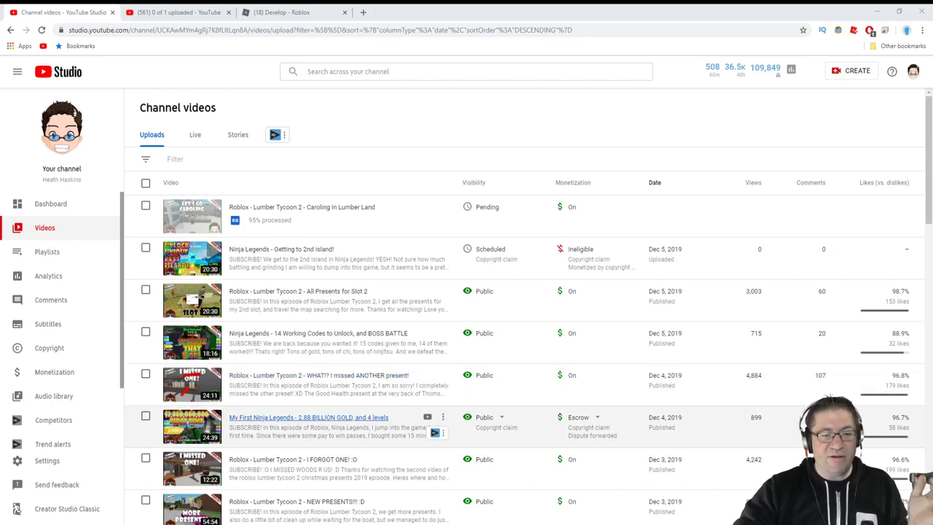
- Open the copyright claim details of the "Ninja Legends - Getting to 2nd island!" video and expand the Ninja Heroes (b) claim
mouse_move(588, 430)
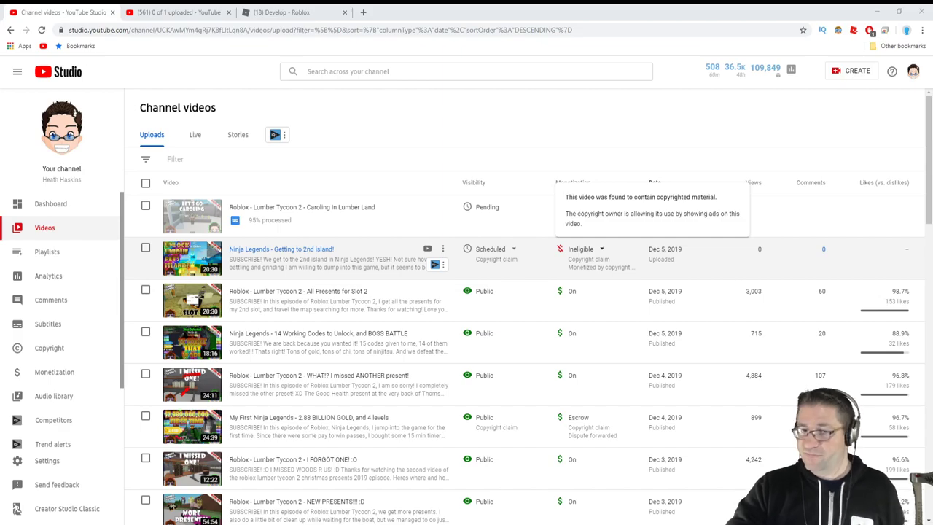
mouse_move(604, 273)
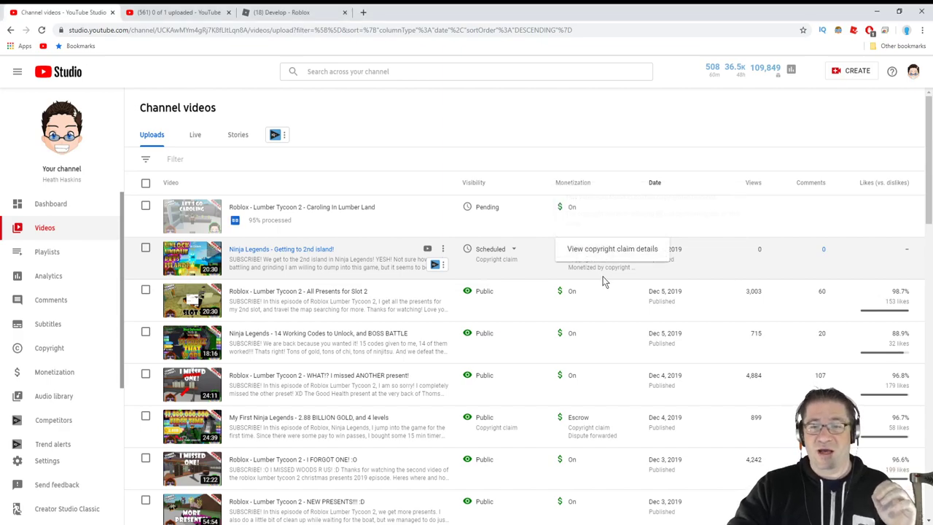
left_click(604, 251)
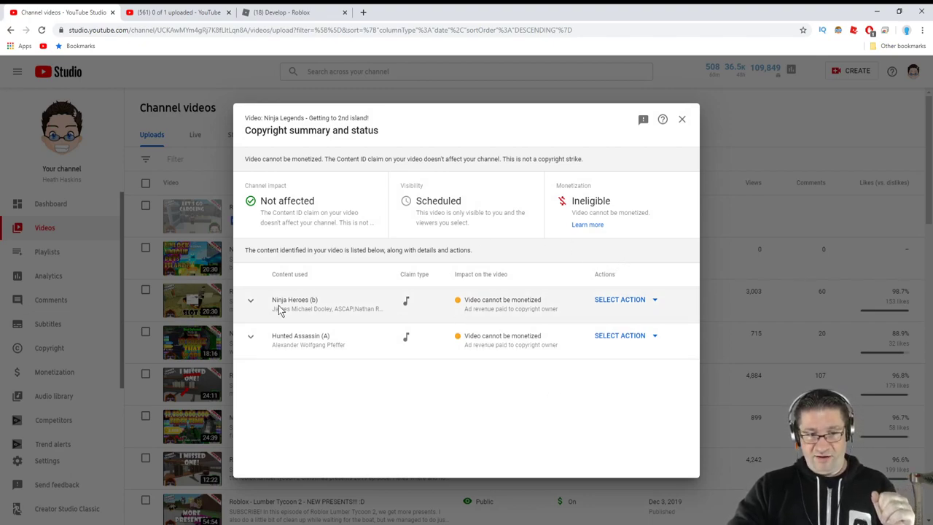
left_click_drag(323, 300, 270, 305)
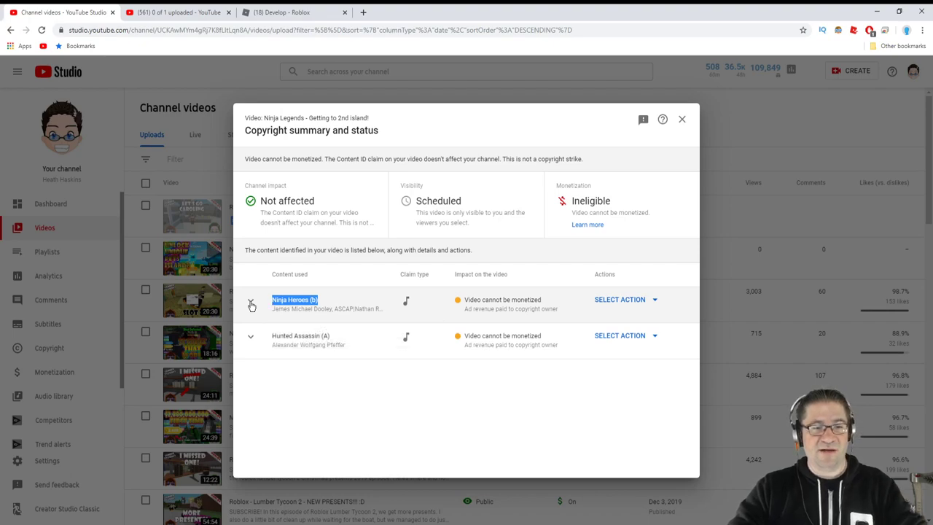
left_click(252, 302)
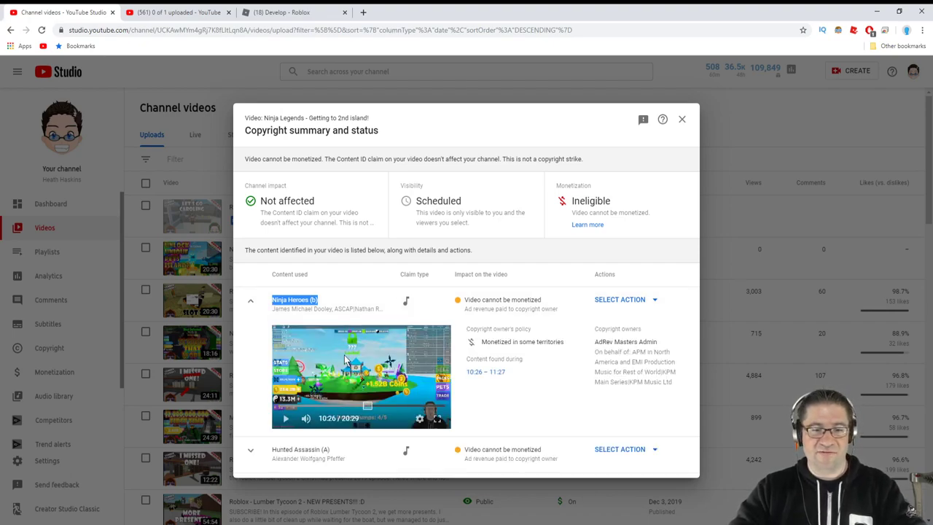
- Play a moment of the claimed Ninja Heroes (b) segment and check which copyright owner is behind the claim
left_click(285, 418)
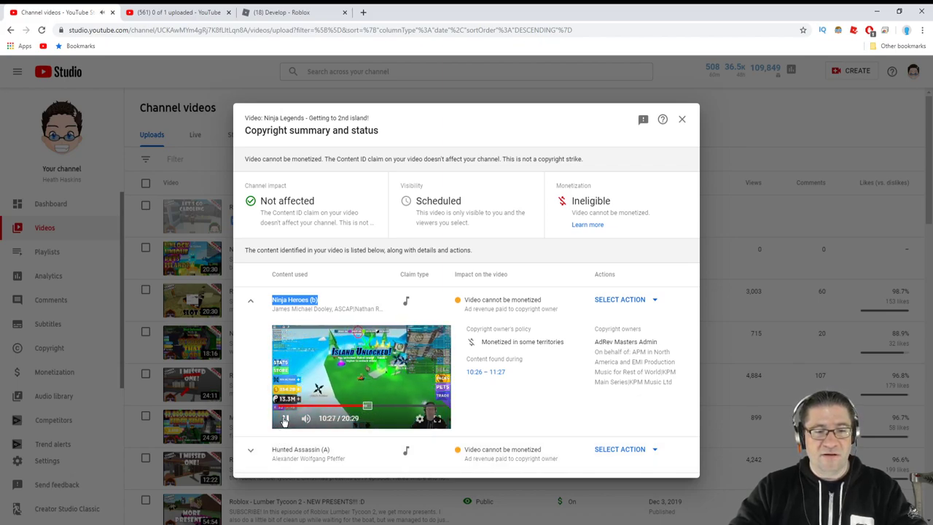
left_click(284, 419)
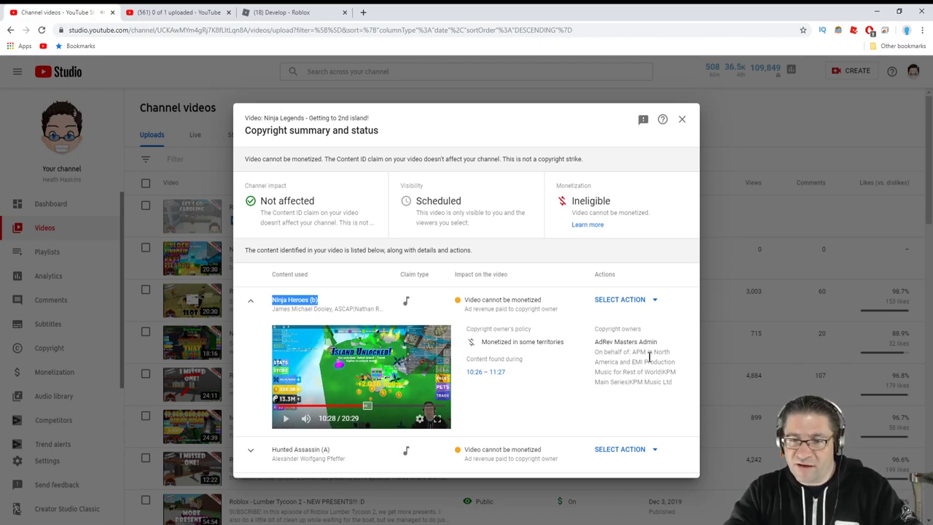
left_click_drag(631, 352, 651, 354)
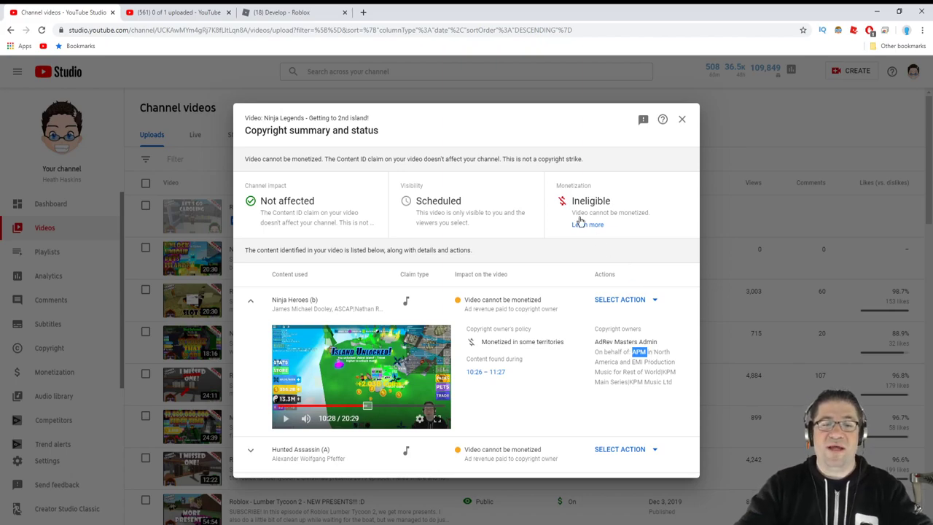
- Copy the claimed song title Ninja Heroes (b) and search for it in the Roblox library's audio category
left_click_drag(325, 306, 271, 301)
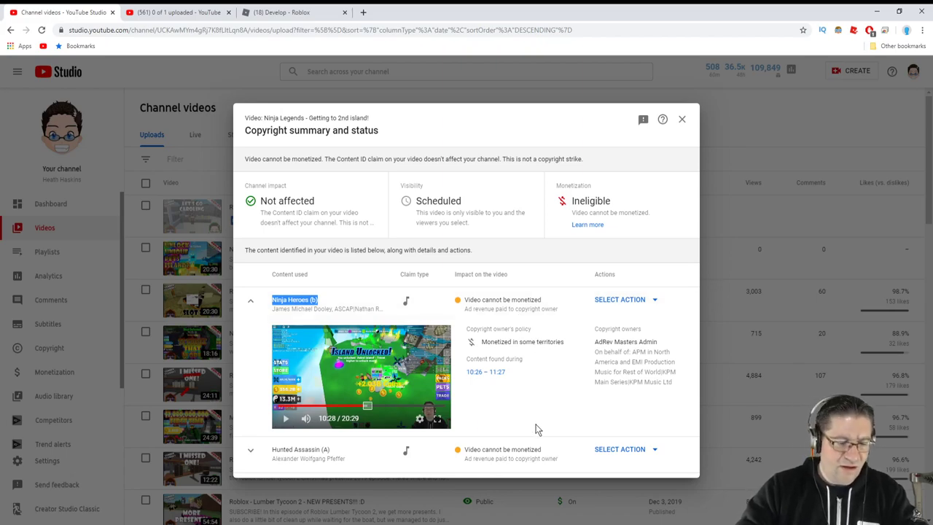
left_click(290, 13)
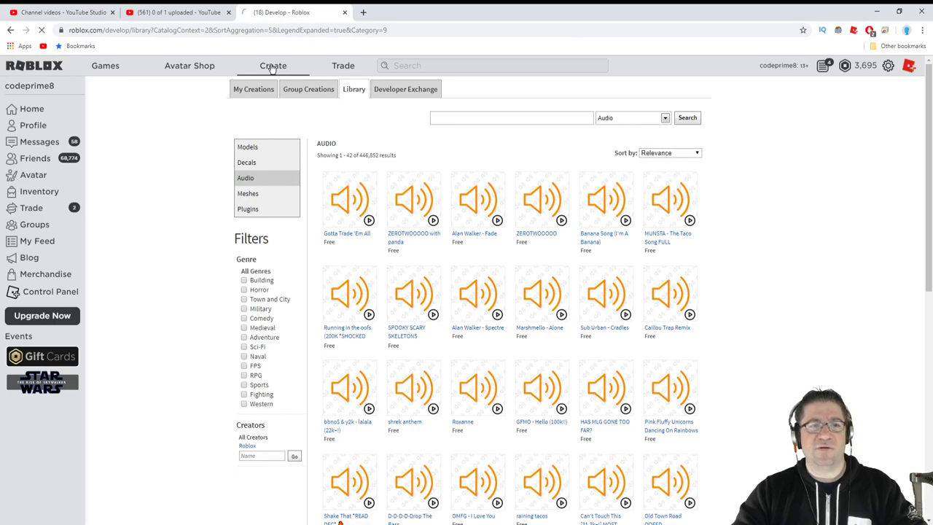
left_click(266, 88)
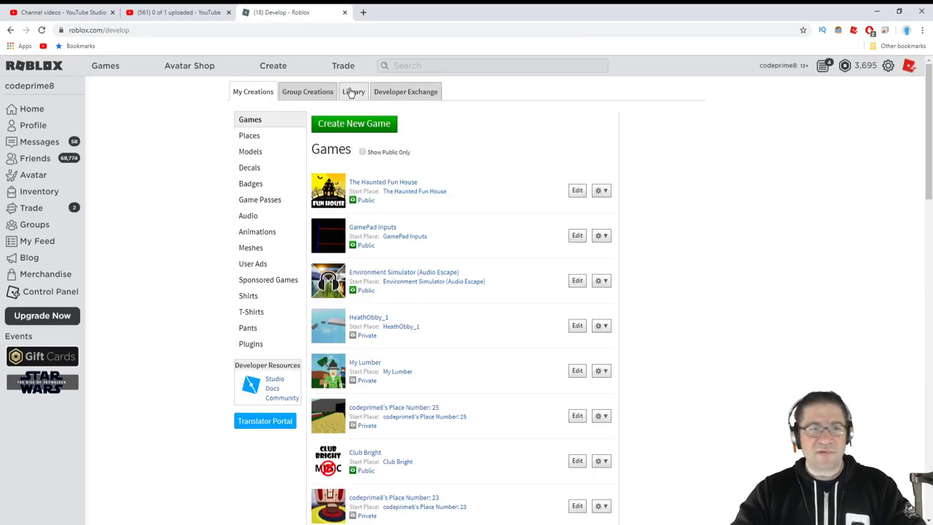
left_click(352, 92)
left_click(255, 177)
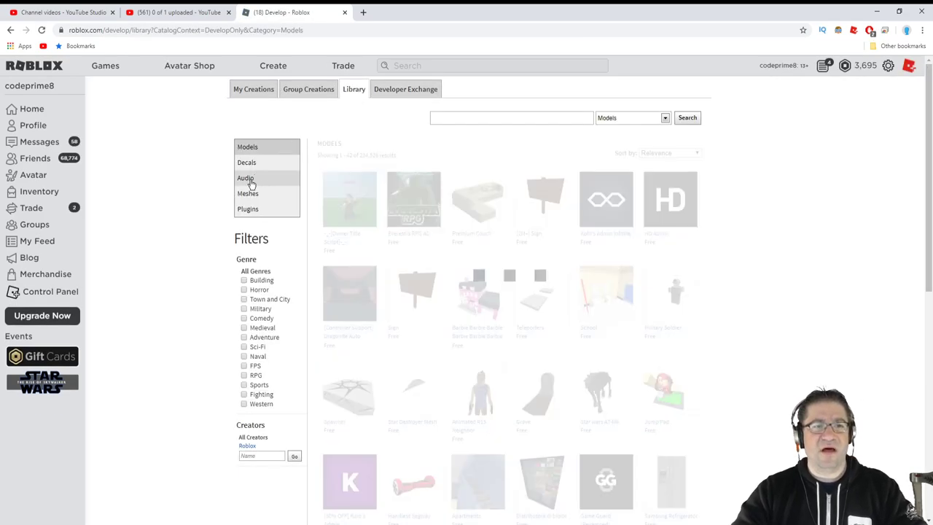
left_click(463, 117)
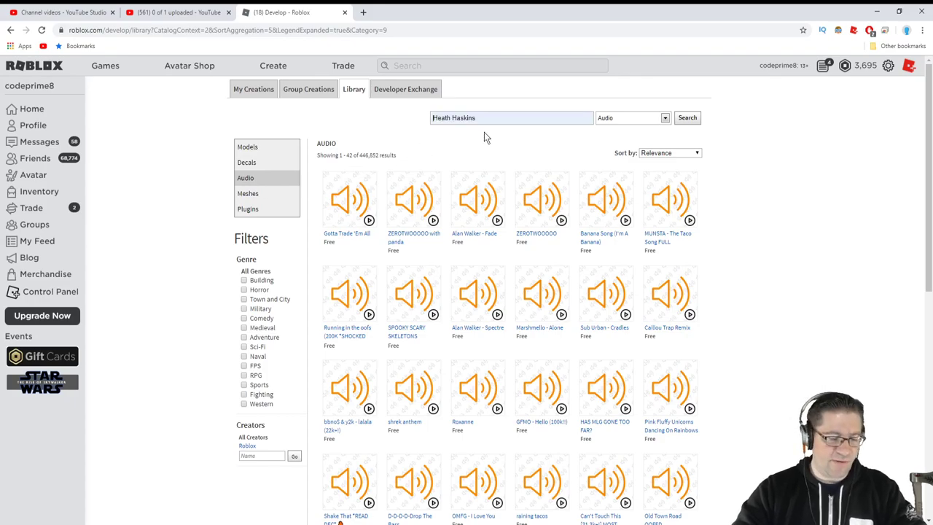
left_click(533, 150)
left_click(690, 119)
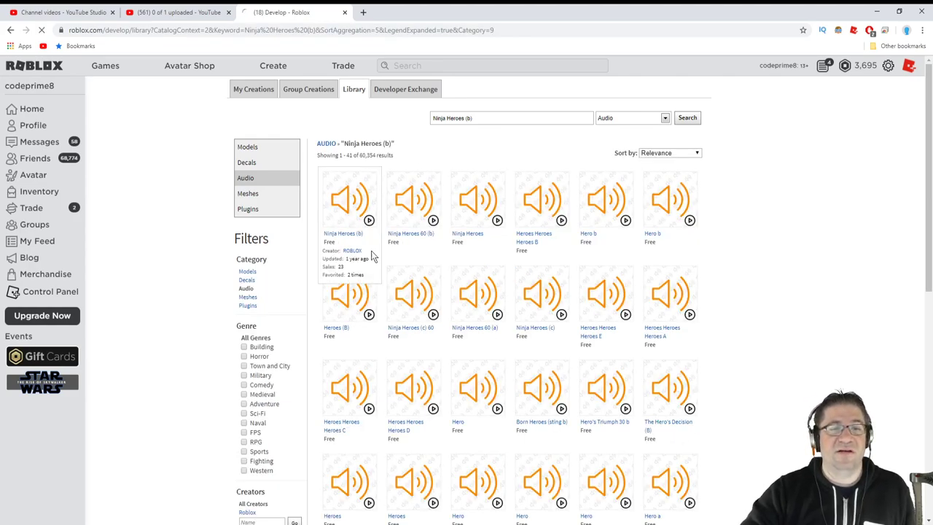
- Open the Ninja Heroes (b) audio page by ROBLOX and copy its web address
left_click(376, 256)
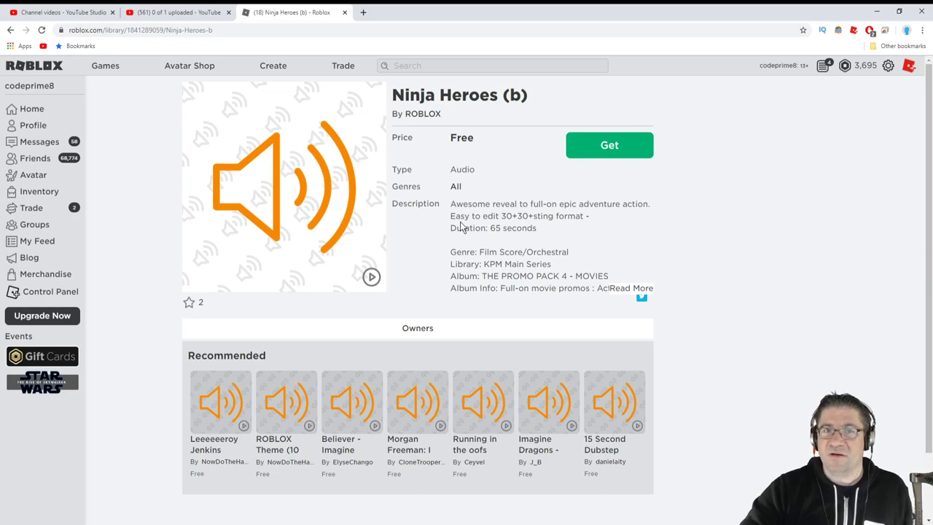
left_click(161, 29)
key("ctrl+c")
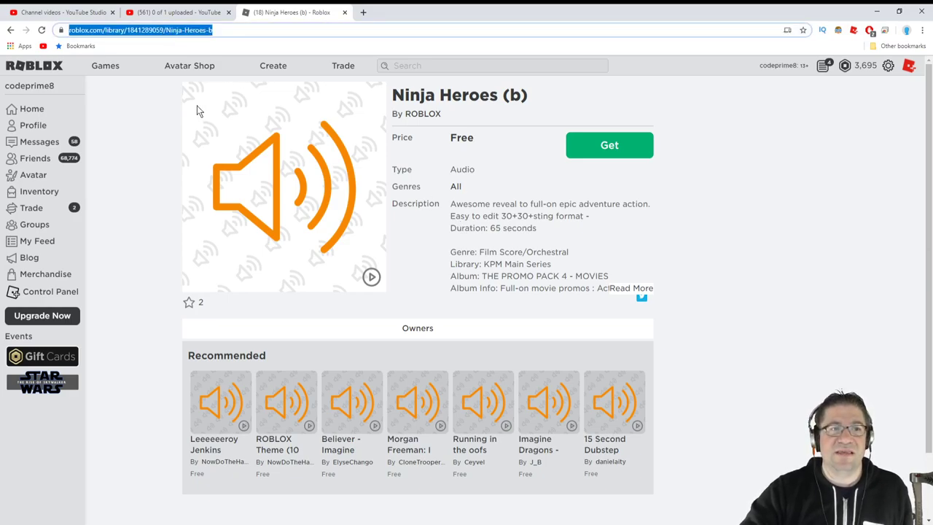
- Back in YouTube Studio, start a dispute of the Ninja Heroes (b) claim and confirm it isn't based on the listed invalid reasons
key("ctrl+1")
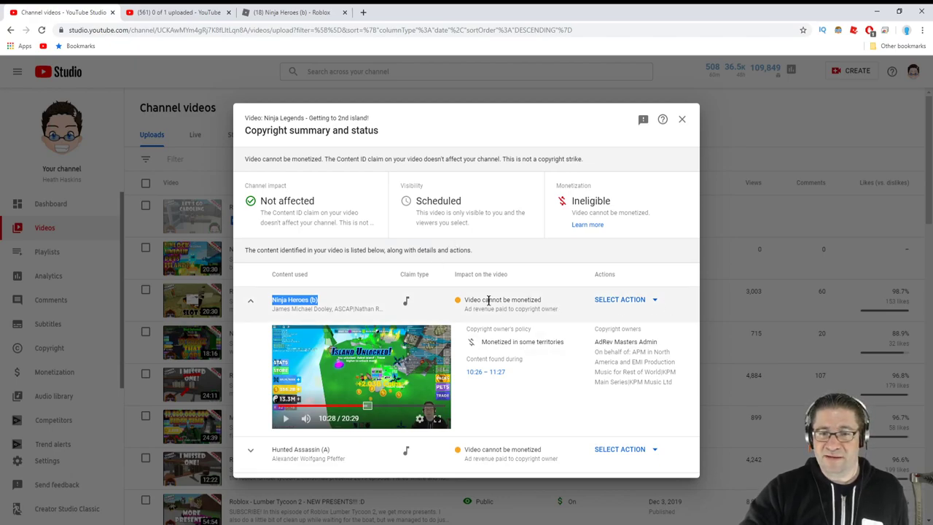
left_click(638, 350)
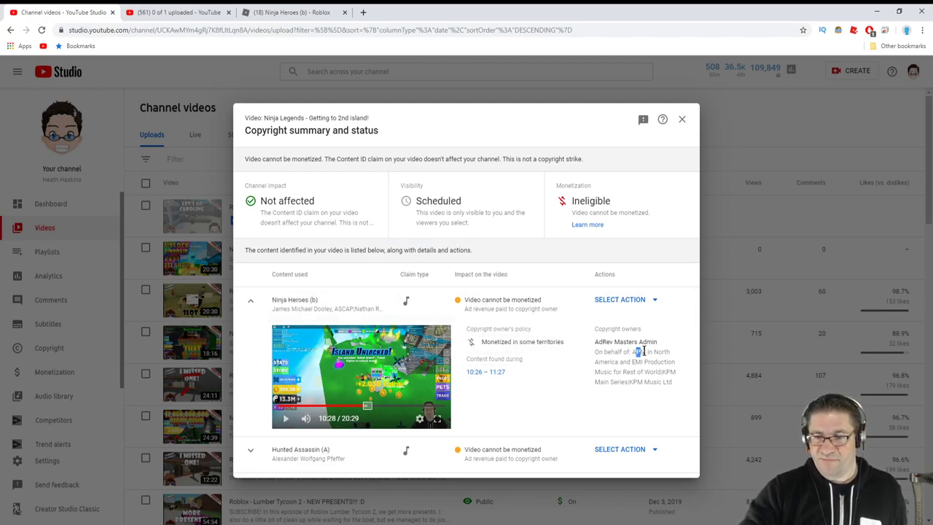
left_click(638, 307)
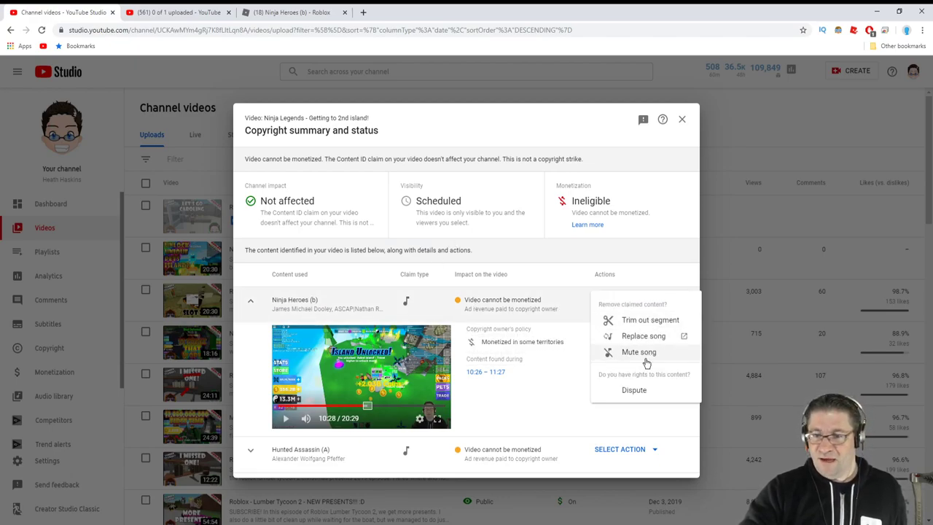
left_click(638, 393)
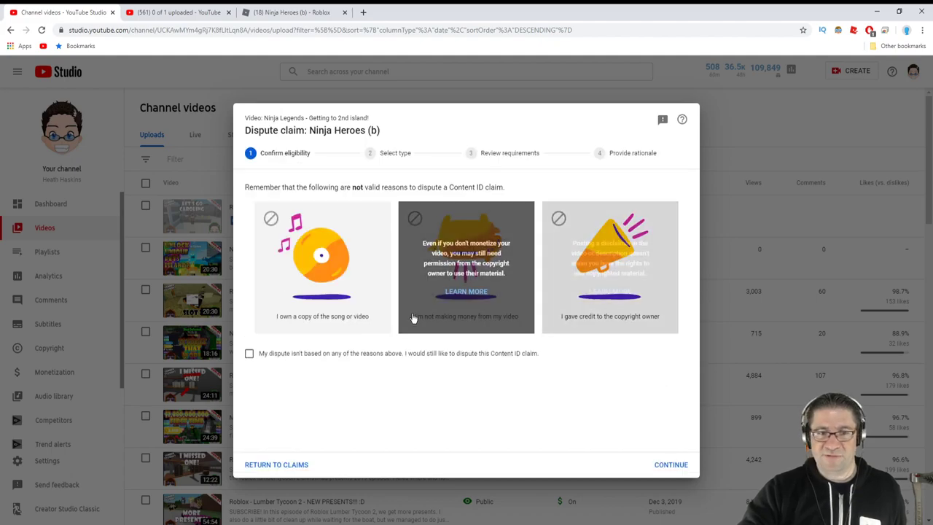
left_click(260, 355)
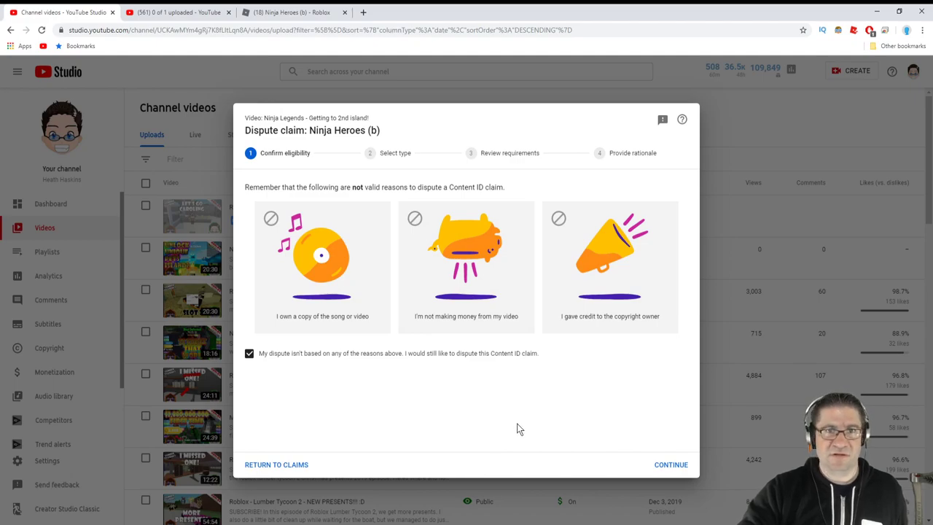
left_click(670, 464)
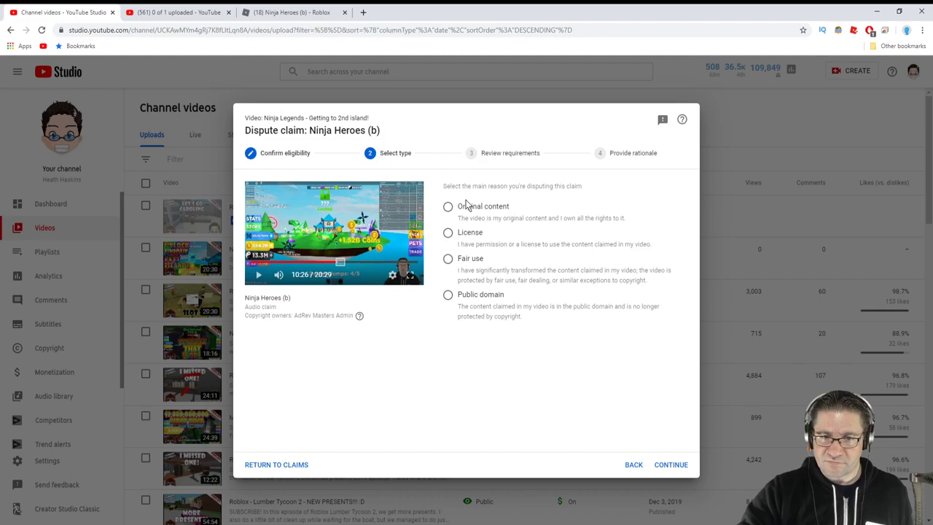
- Choose License as the main dispute reason and confirm having permission from the copyright owner to use the content
left_click(448, 232)
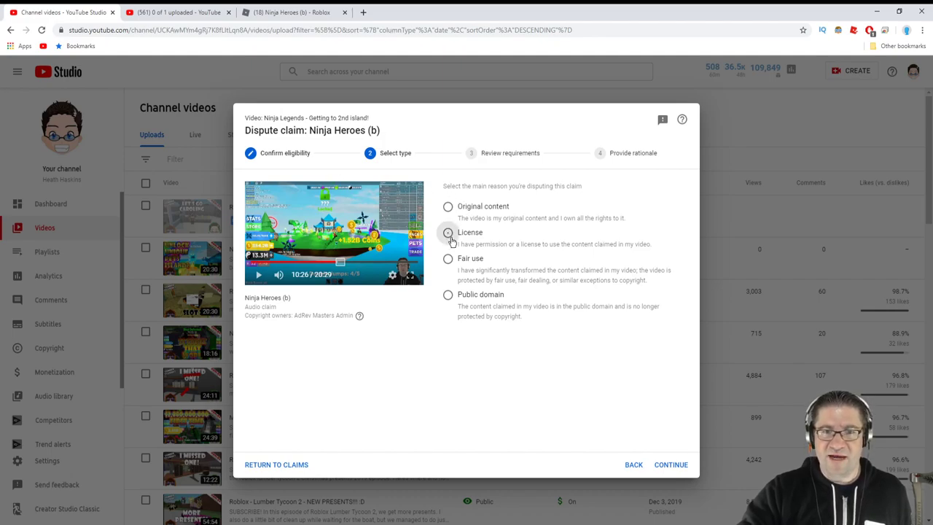
left_click(676, 468)
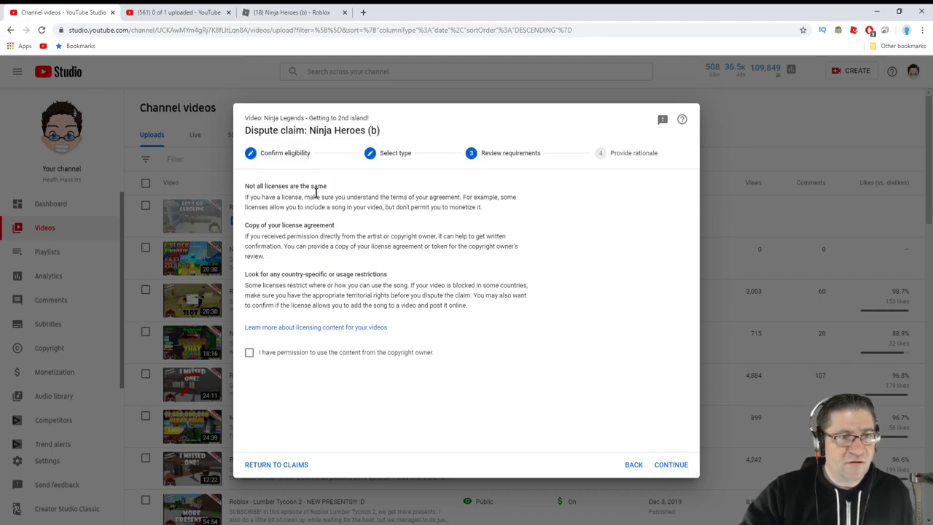
left_click(249, 353)
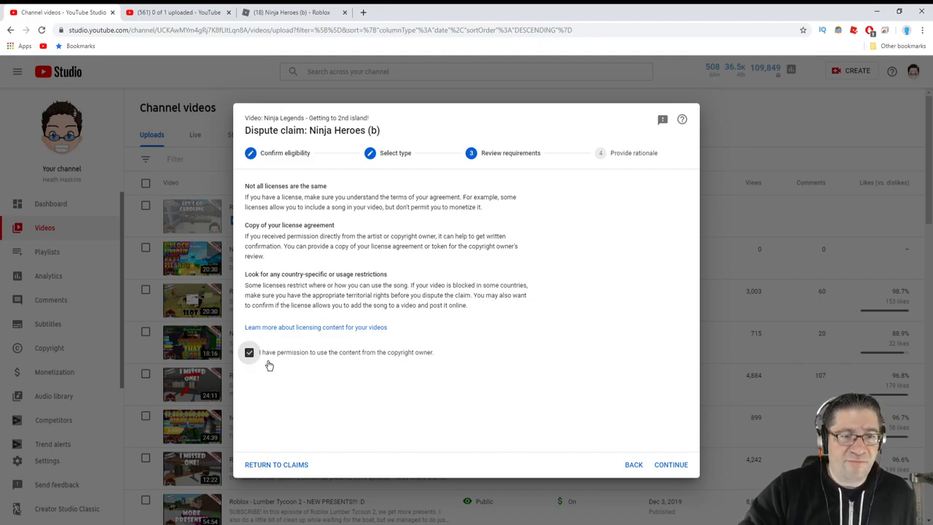
left_click(671, 464)
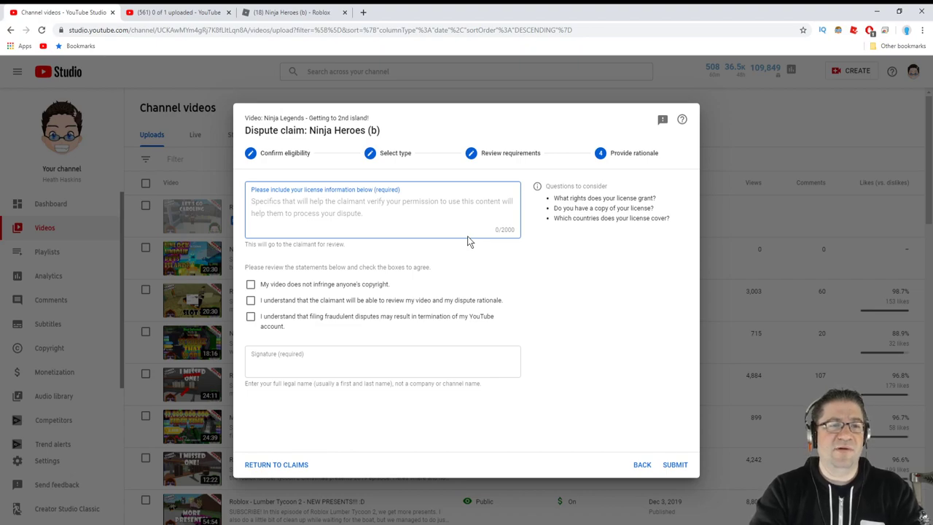
- Enter the license information "This is a Roblox song, to a Roblox game. The sound is located here:" followed by the copied link
type("This is a Rob")
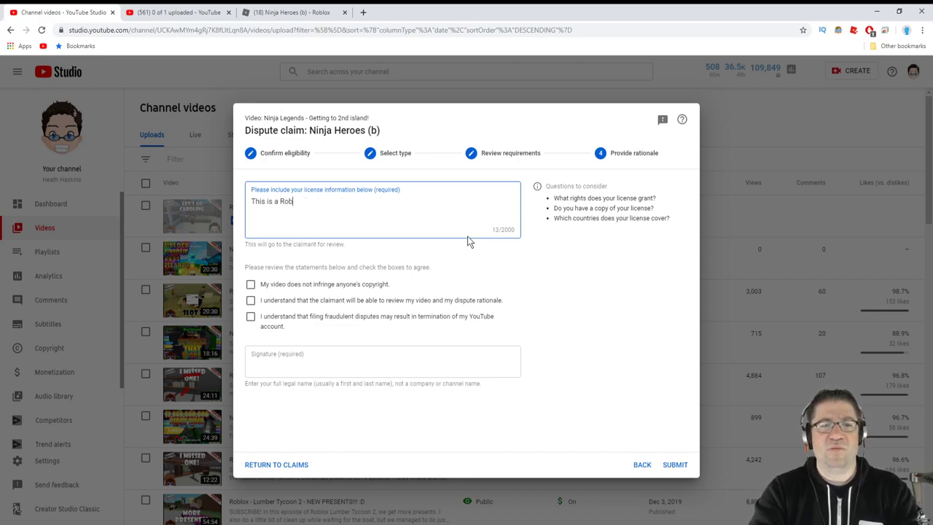
type("lox sont, ")
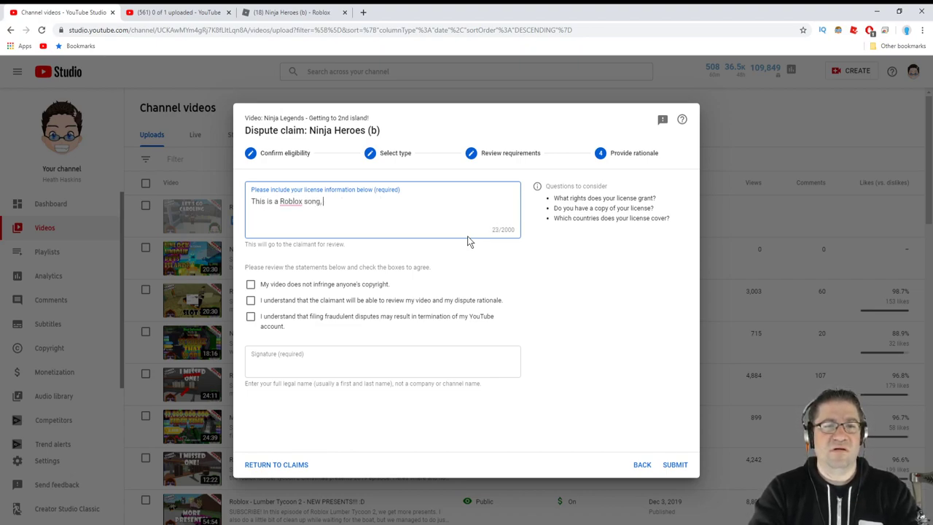
type("to ")
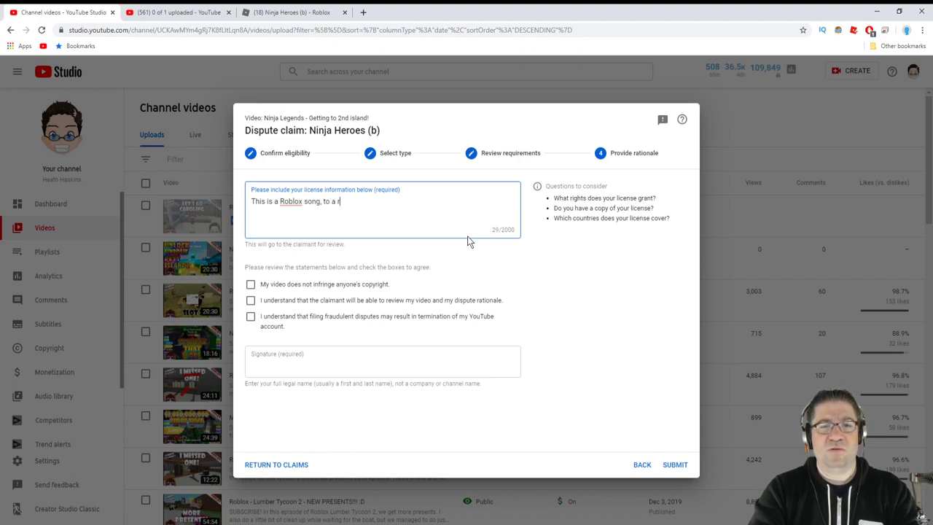
type("a Roblox game")
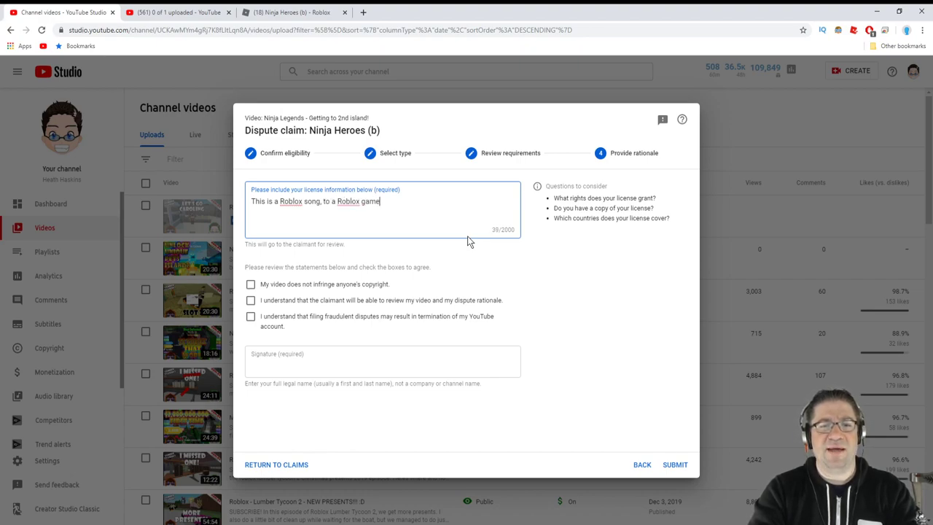
type("The so")
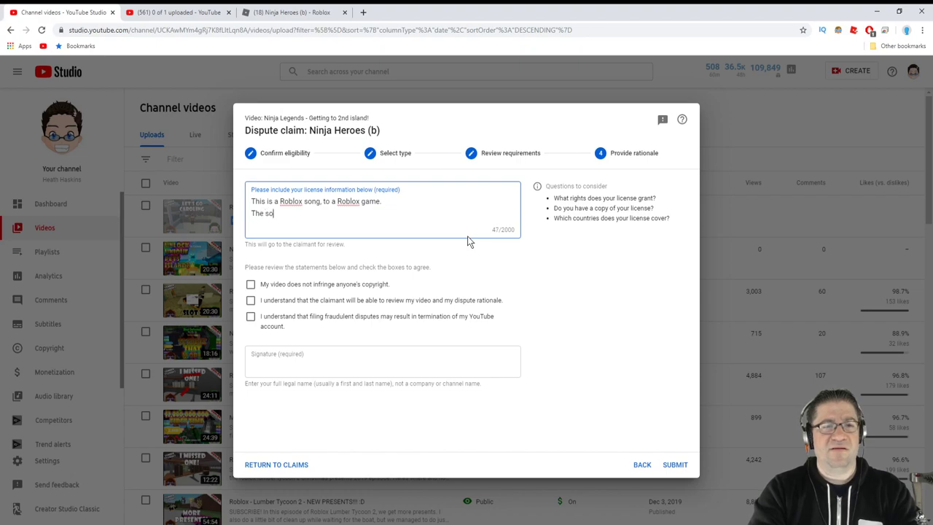
type("und is locate")
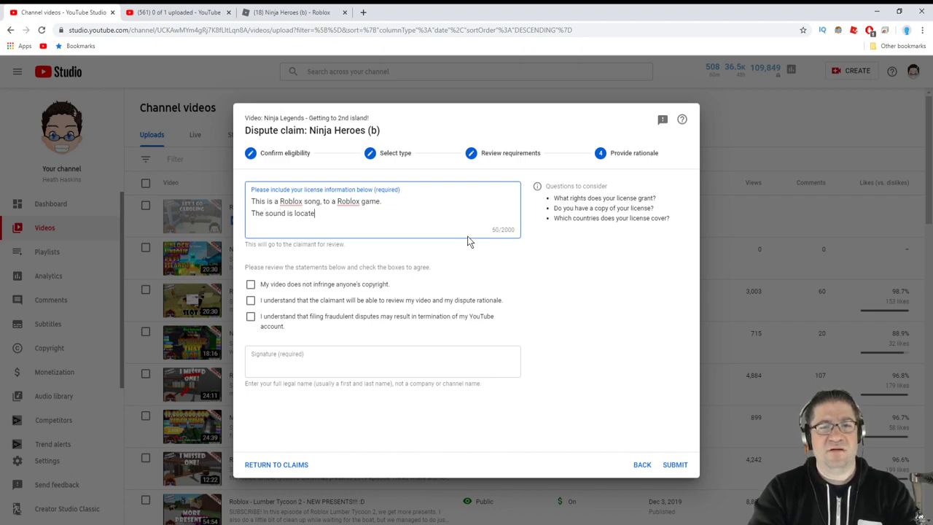
type("d here:")
key("ctrl+v")
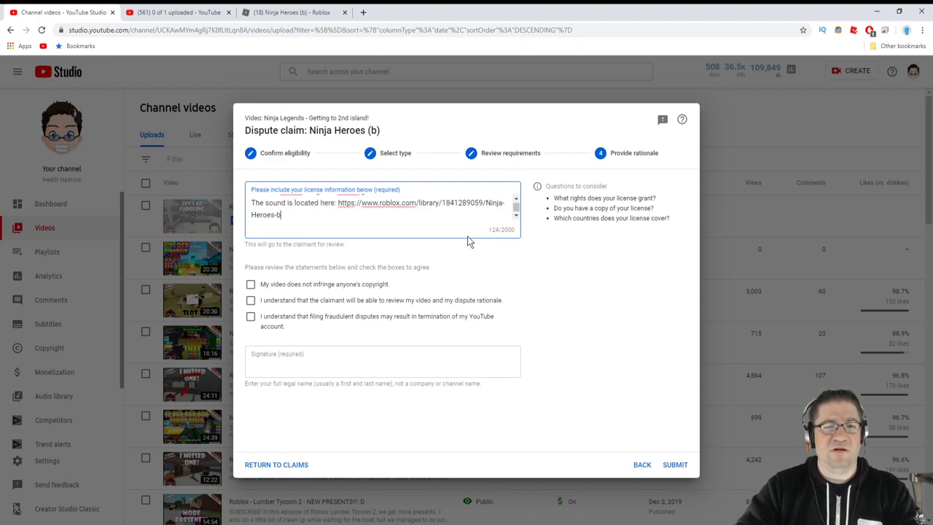
- On the Roblox site, open the home page in a new tab and go to the PET COMBAT! Ninja Legends game page
left_click(293, 13)
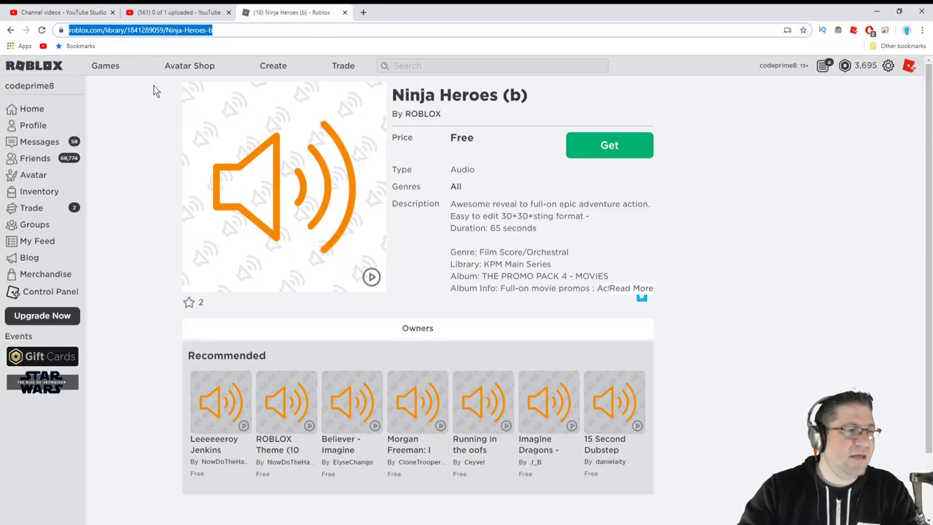
middle_click(32, 109)
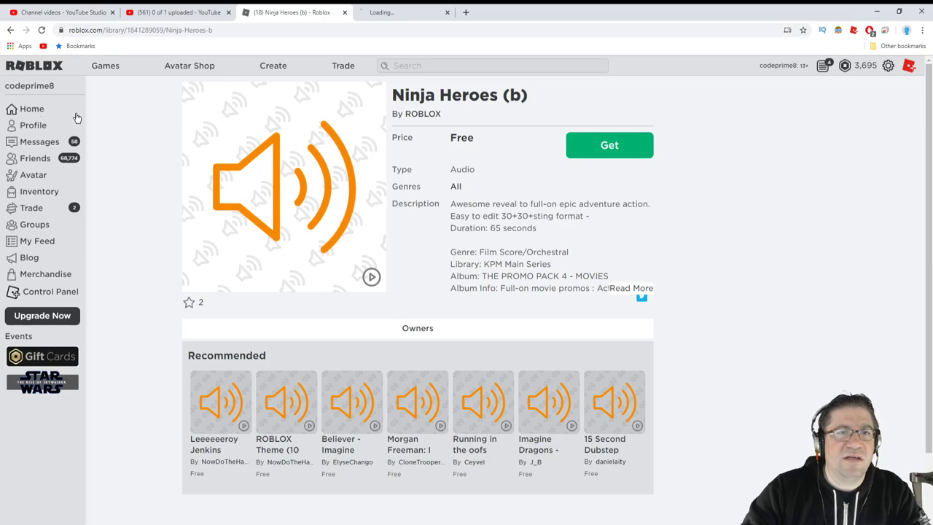
left_click(396, 22)
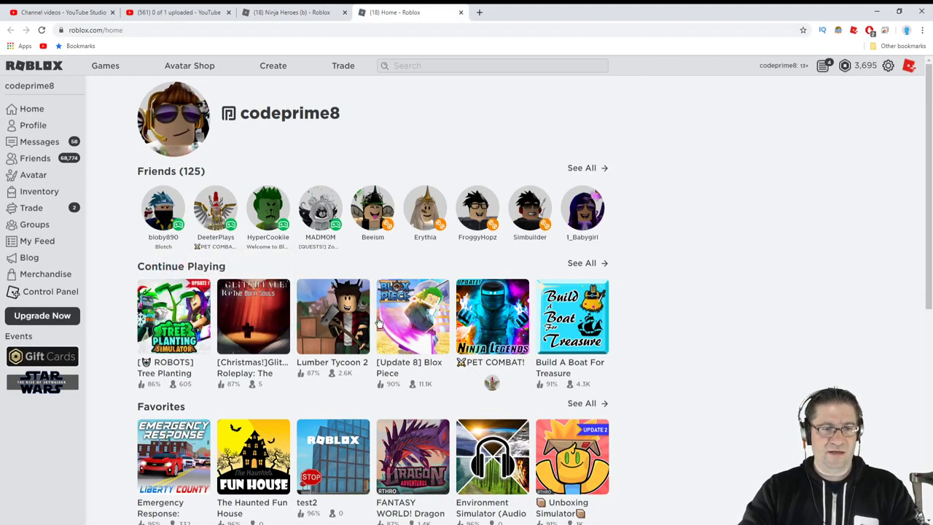
left_click(497, 318)
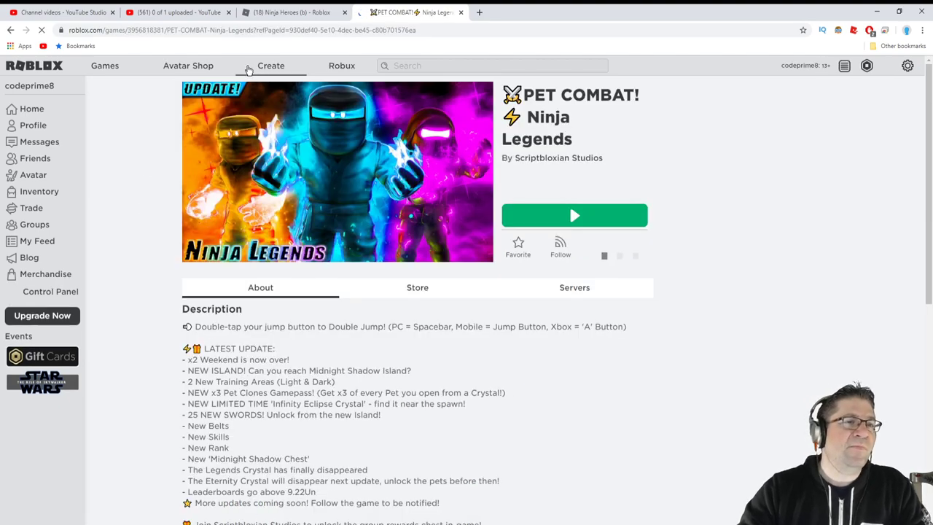
- Copy the game page's web address only up to "PET-COMBAT-Ninja-Legends", leaving out the refPageId part
left_click(325, 35)
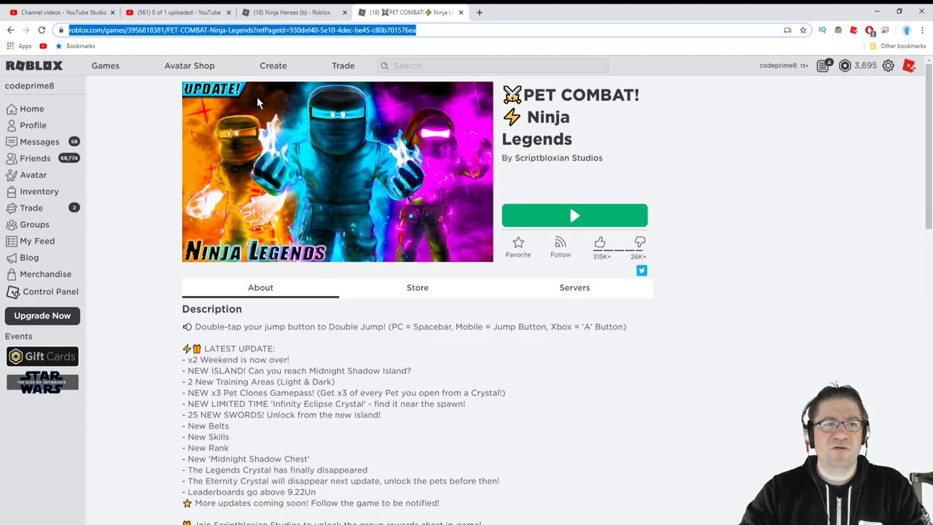
left_click(273, 31)
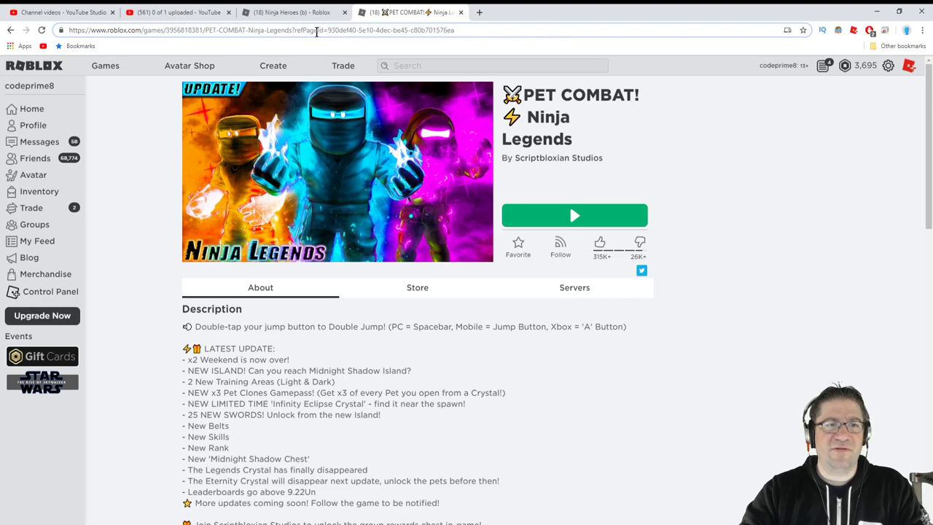
left_click(292, 30)
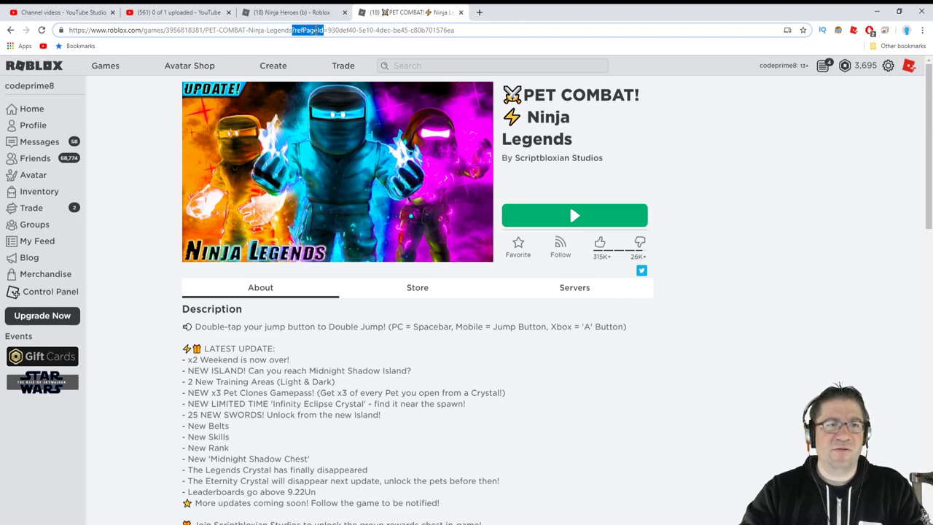
left_click(275, 31)
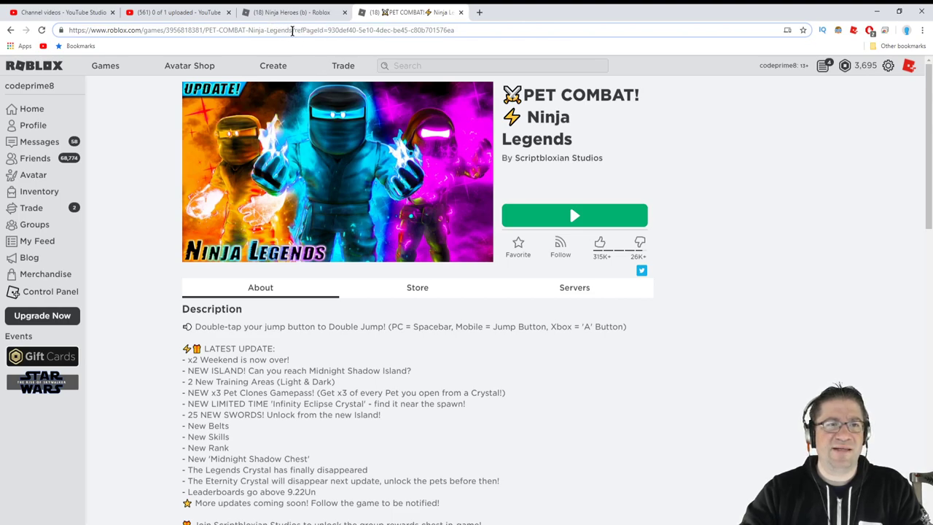
left_click_drag(291, 30, 49, 33)
key("ctrl+c")
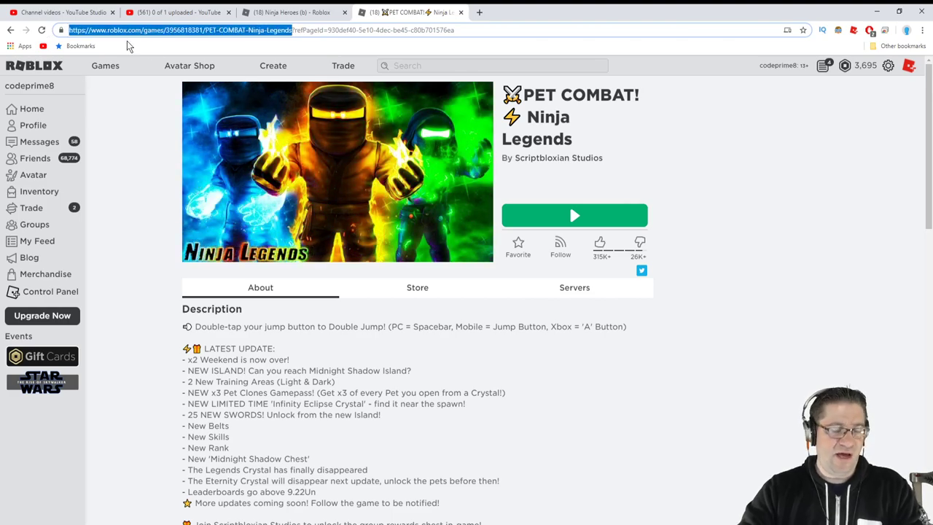
- Back in YouTube Studio, add a new line to the license information reading "The game is located here:" followed by the copied game link
left_click(284, 16)
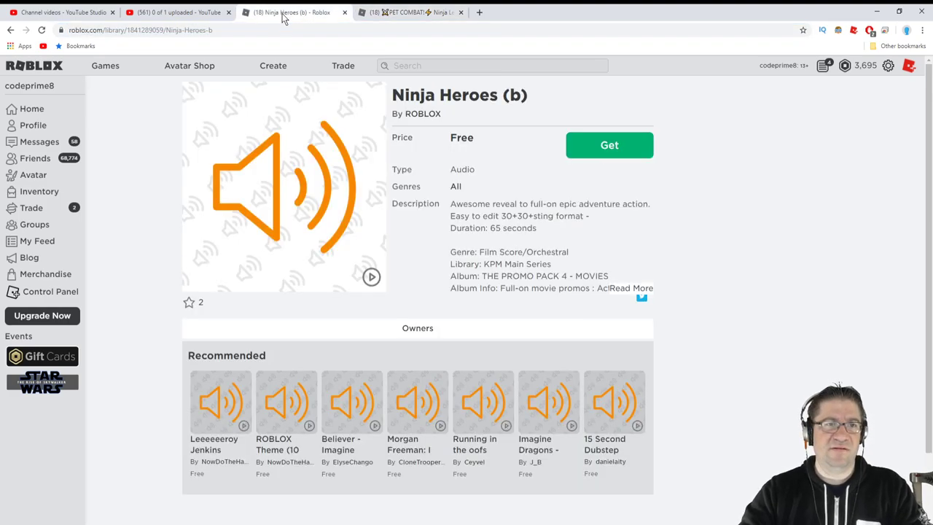
left_click(177, 13)
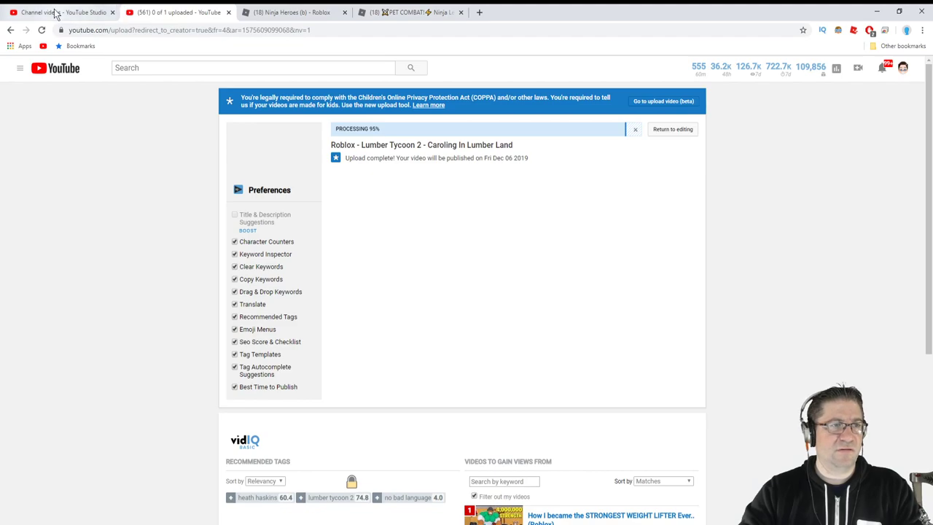
left_click(56, 13)
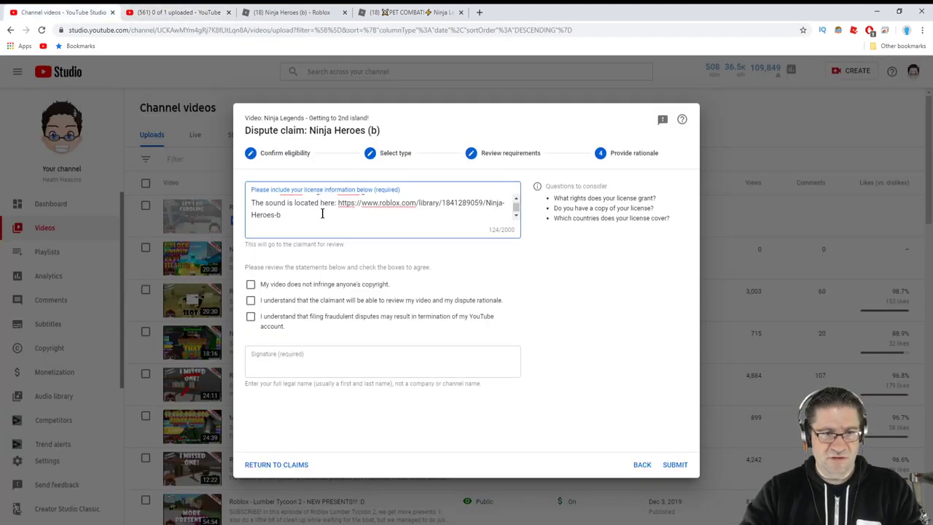
key("Return")
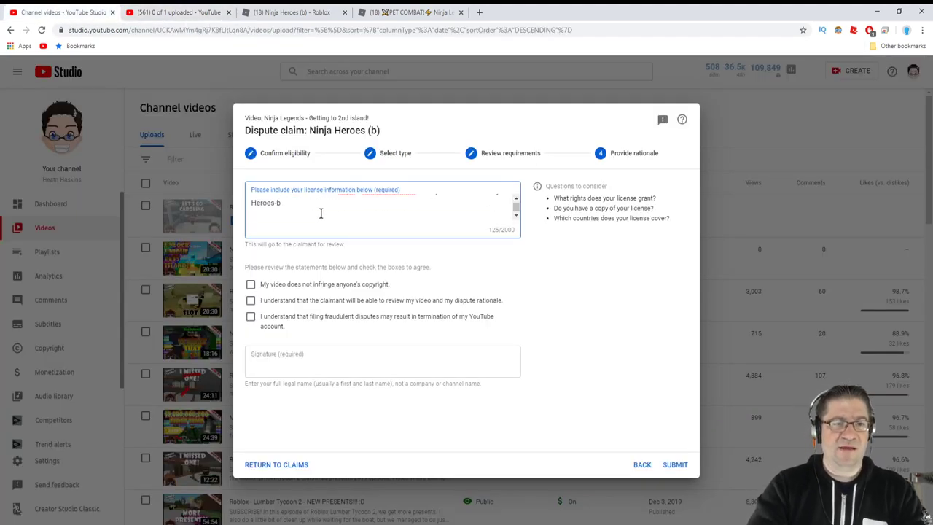
type("The game is loca")
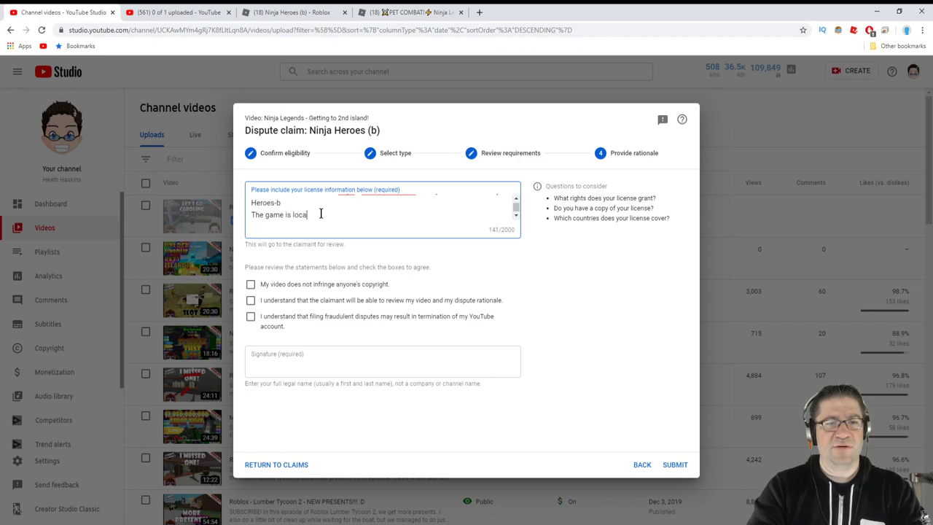
type("ted here:")
key("ctrl+v")
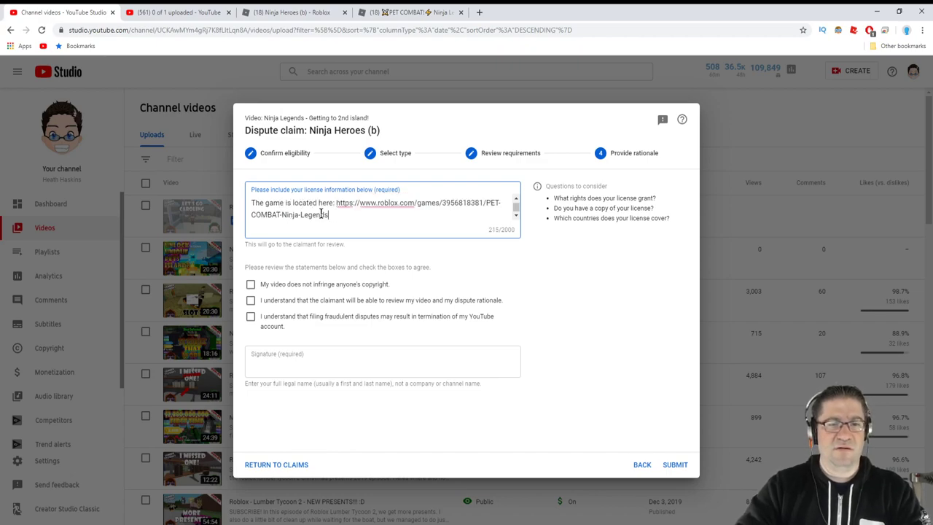
- Add a closing paragraph: "Please release your claim. My video is show casing the Roblox game that contains the music in question. Thank you for your time."
key("Return")
key("Return")
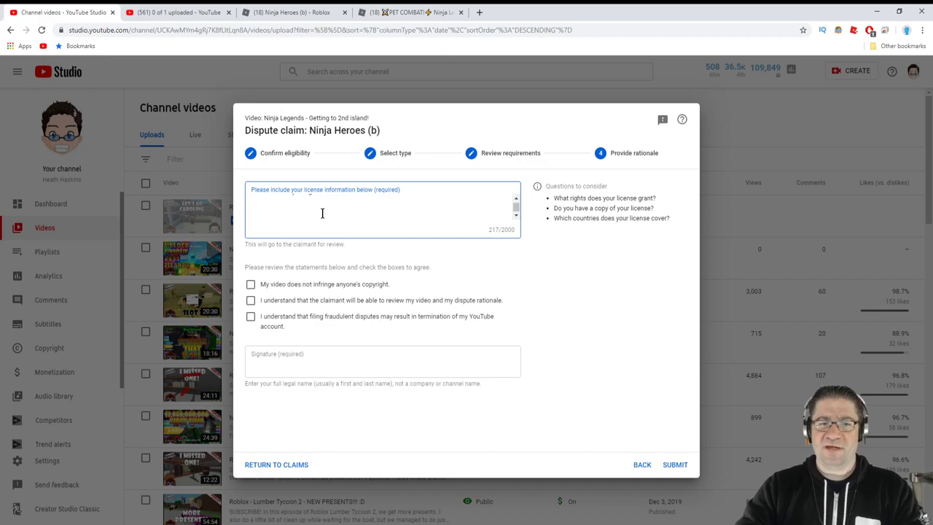
type("P")
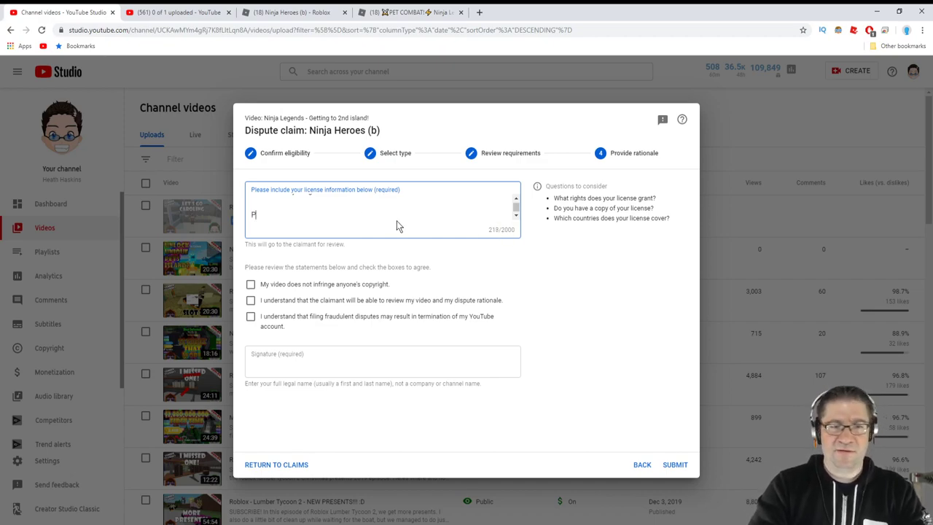
type("lease release y")
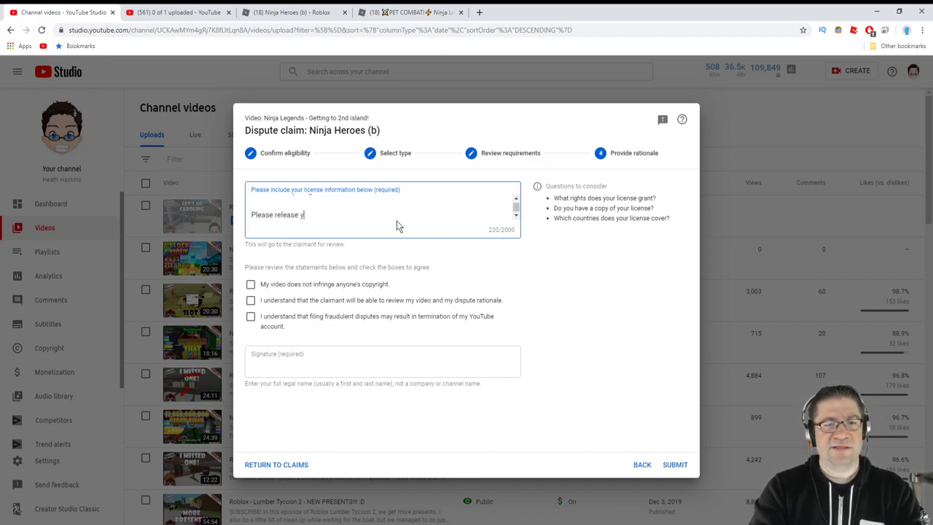
type("our claim. ")
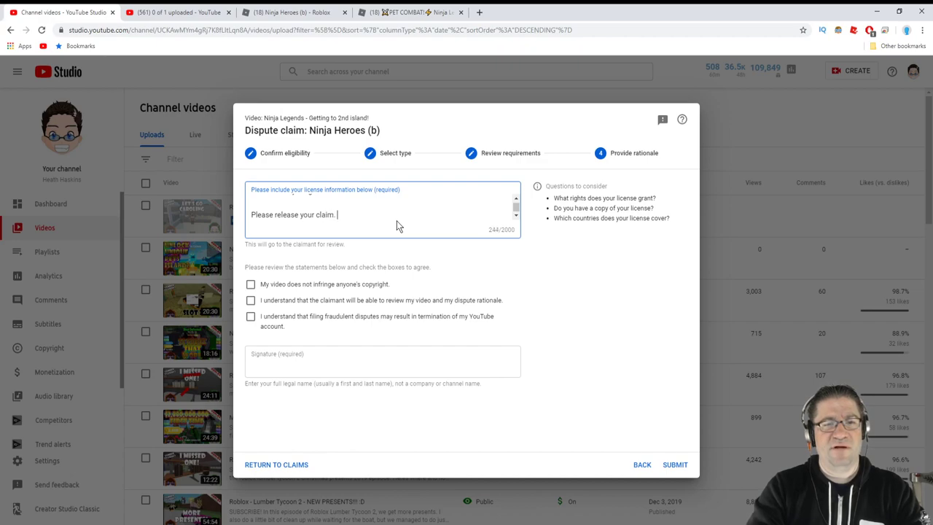
type("My video is ")
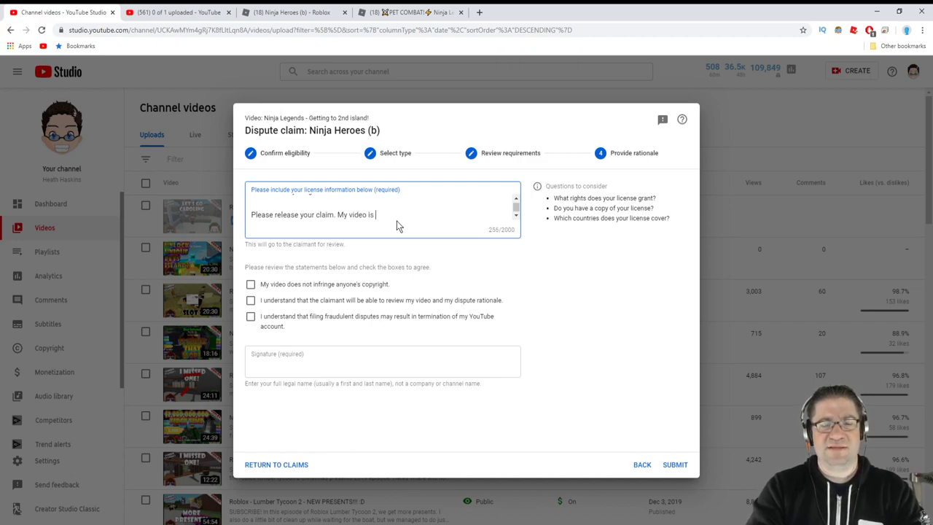
type("show casin")
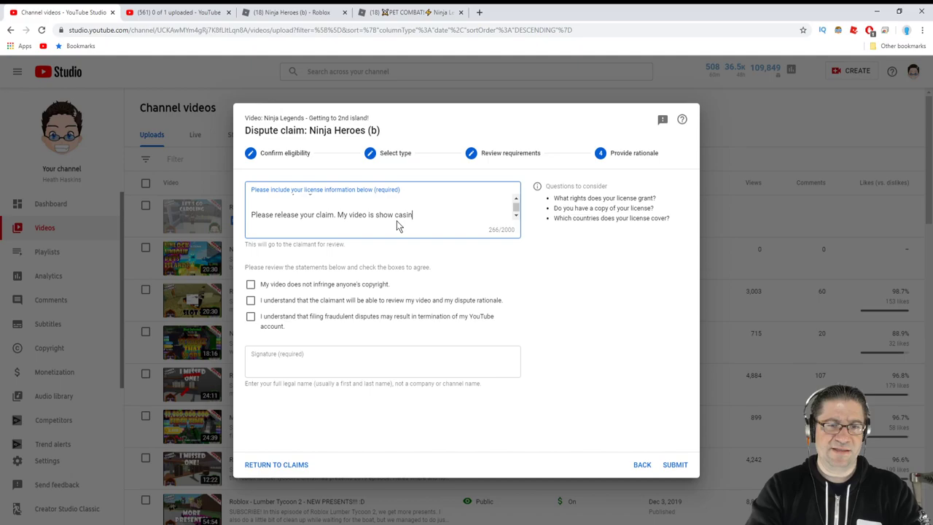
type("g the Roblox g")
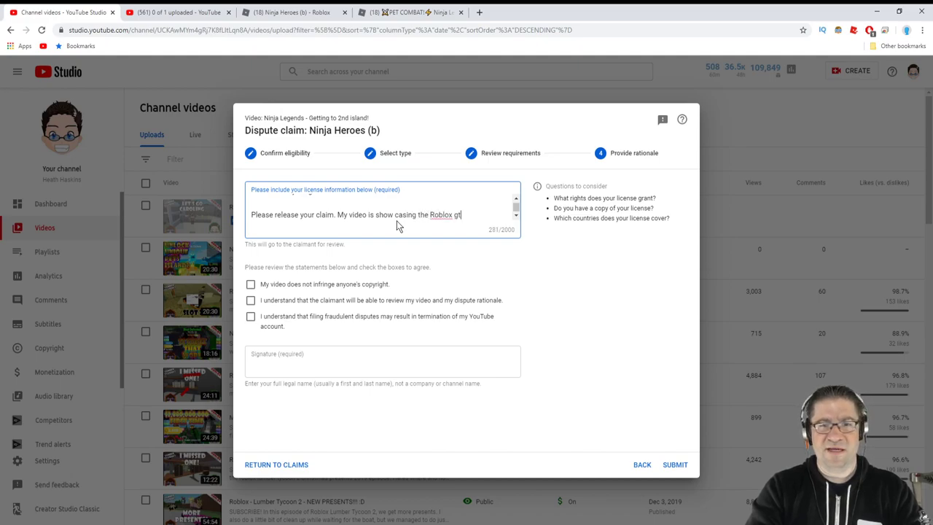
type("ame that ")
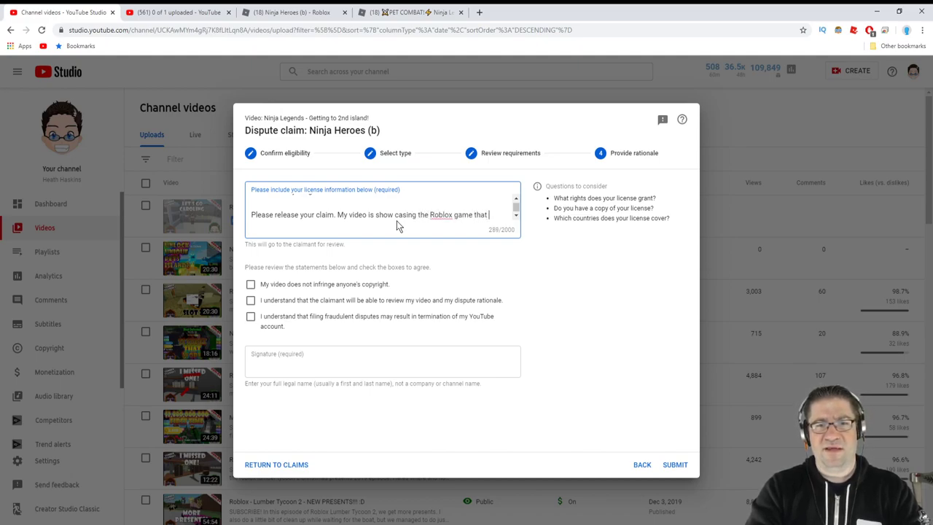
type("contains th")
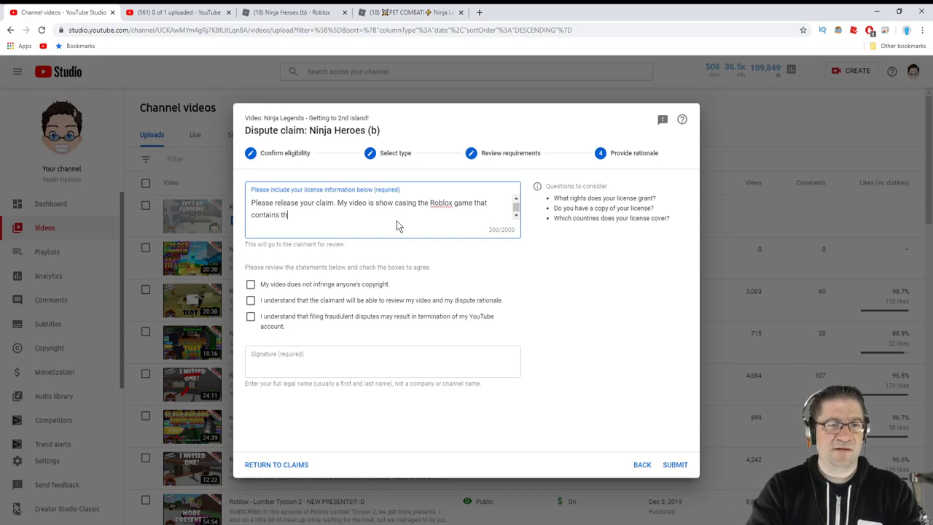
type("e music in qu")
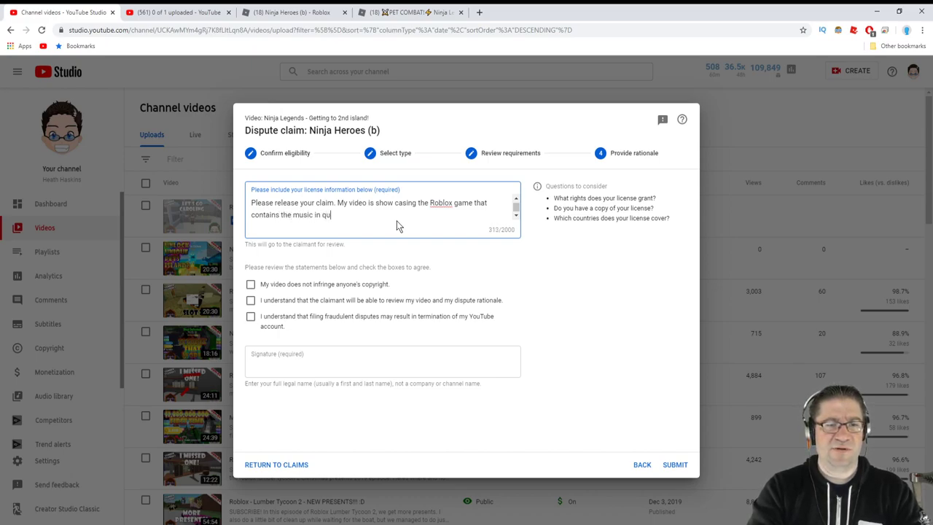
type("estion. Thank you ")
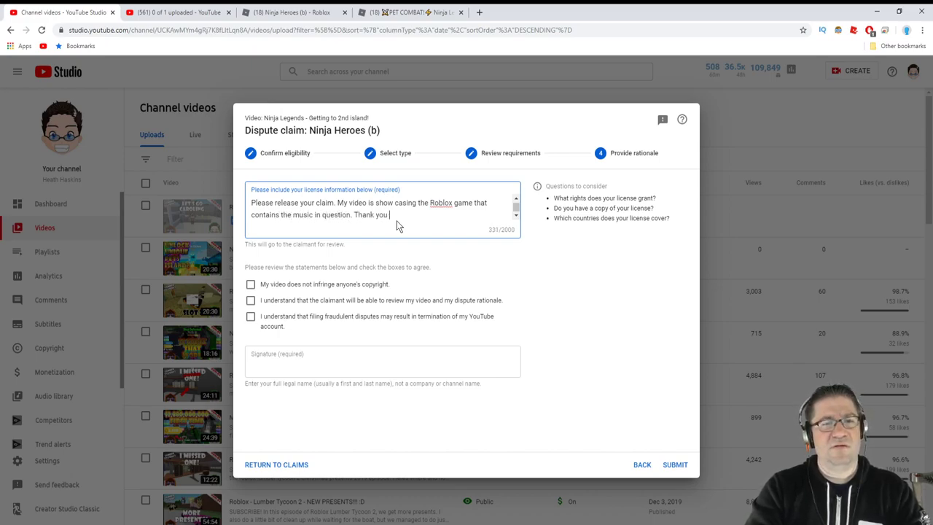
type("for your time.")
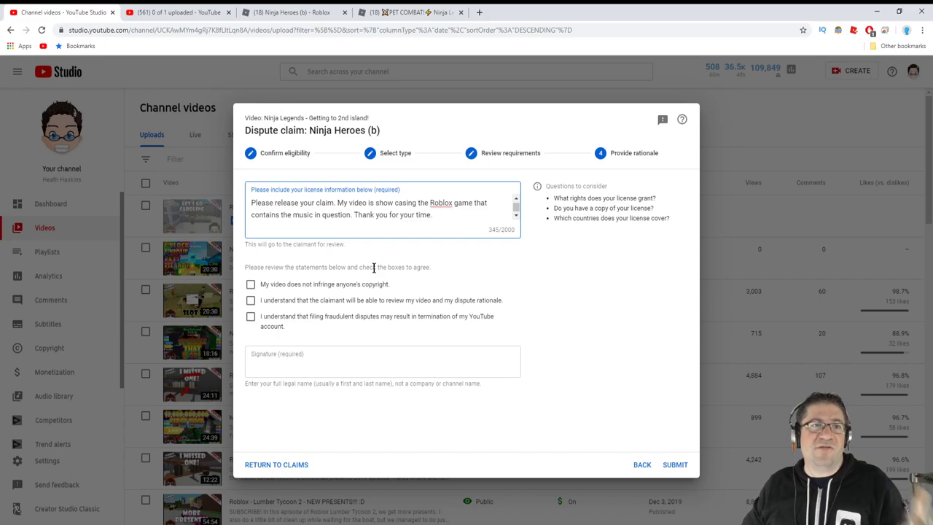
- On the Roblox Ninja Heroes (b) audio page, examine the creator line and the full description's music credit
left_click(305, 12)
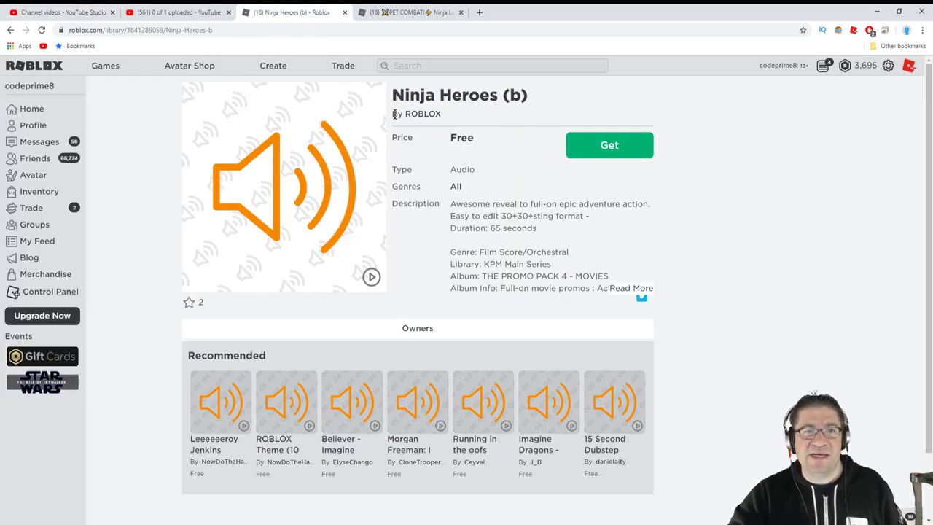
left_click_drag(393, 114, 441, 115)
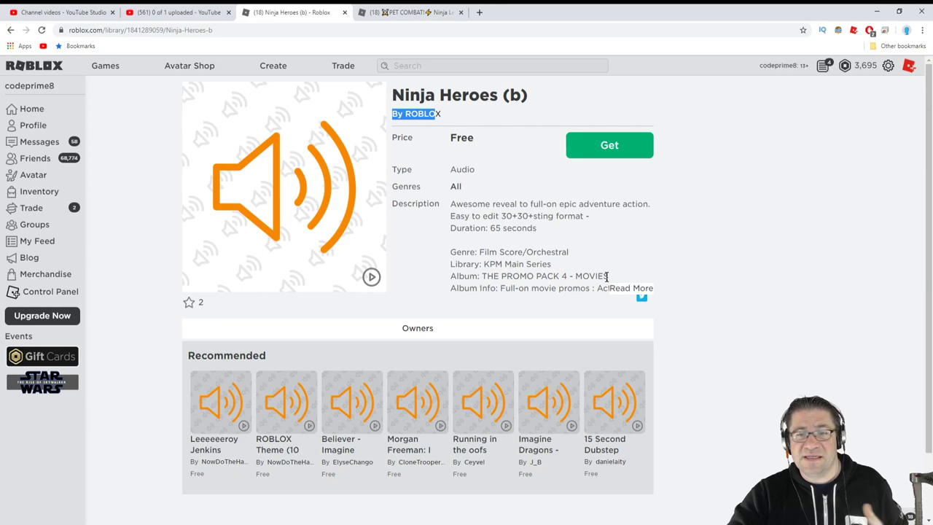
left_click(631, 288)
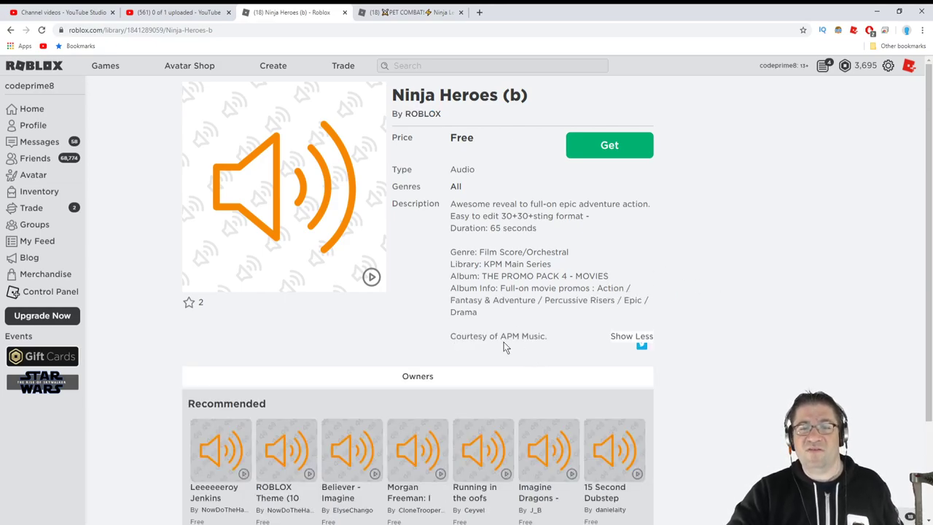
left_click_drag(552, 337, 448, 337)
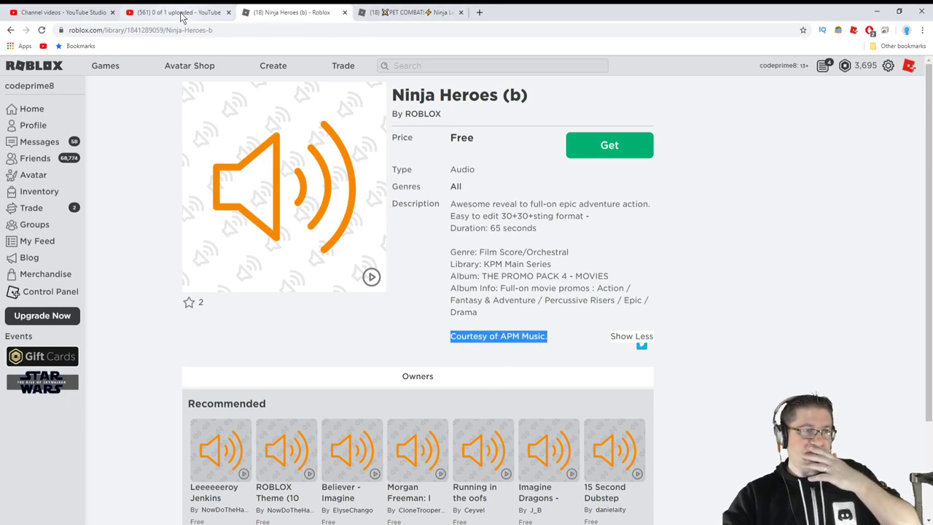
- Back in YouTube Studio, agree to the three dispute statements on non-infringement, claimant review and fraudulent disputes
left_click(53, 13)
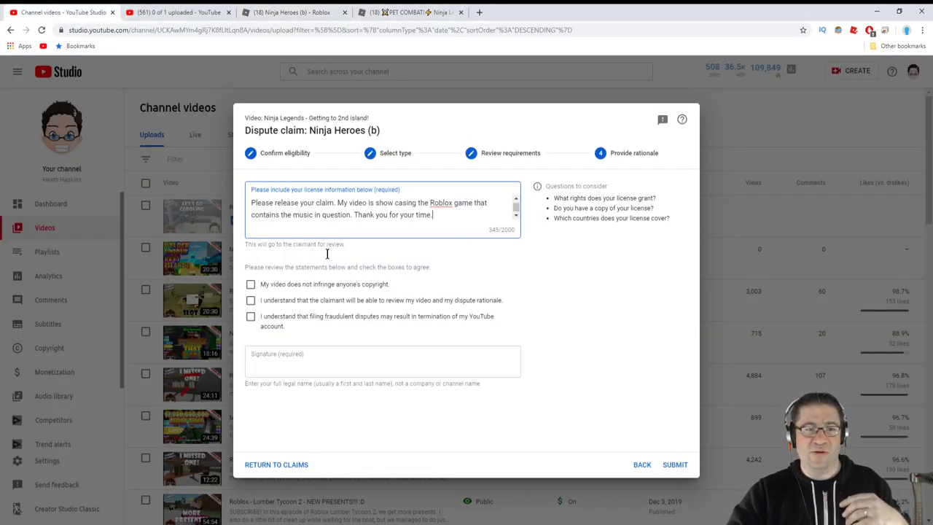
left_click(251, 285)
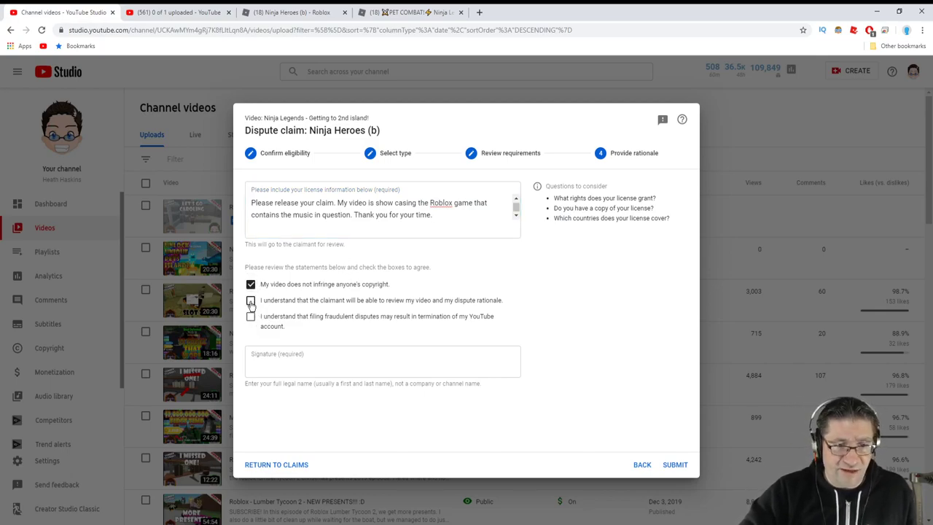
left_click(251, 301)
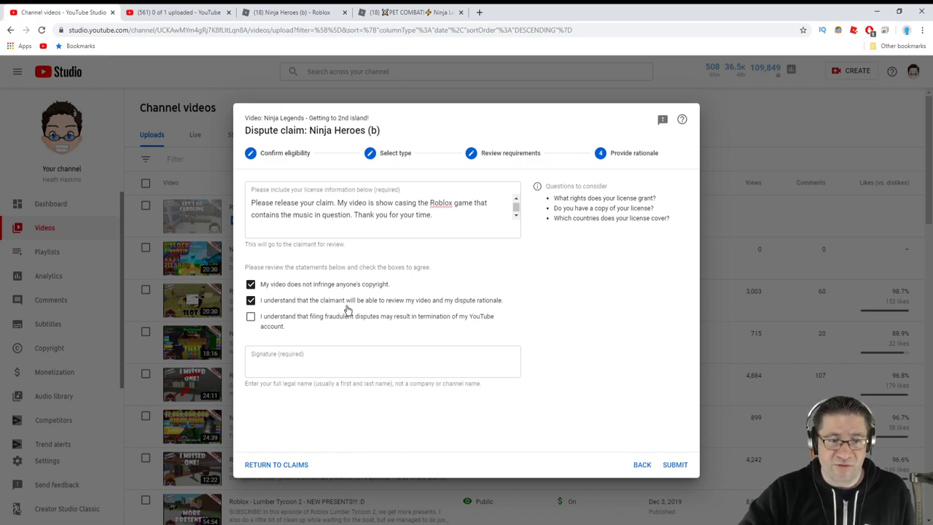
left_click(255, 319)
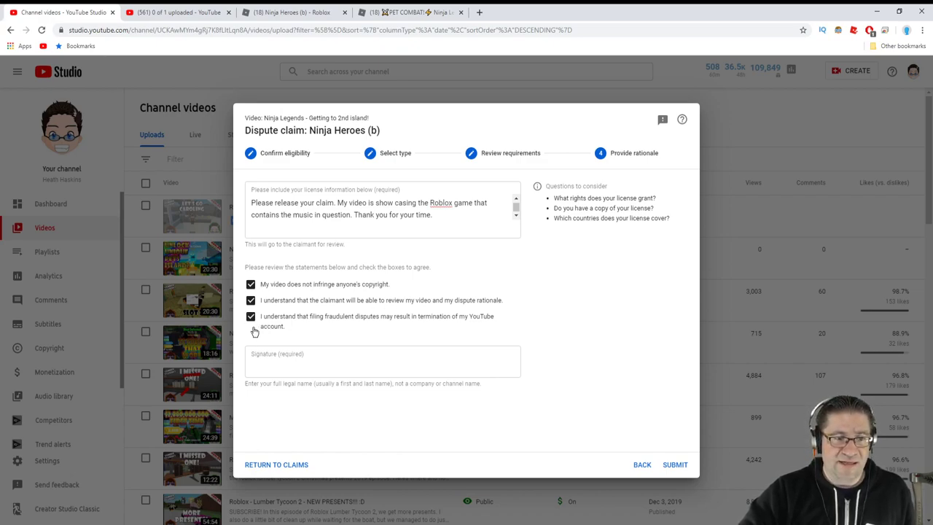
- Sign the Ninja Heroes (b) dispute with the full legal name, submit it and dismiss the confirmation
left_click(346, 363)
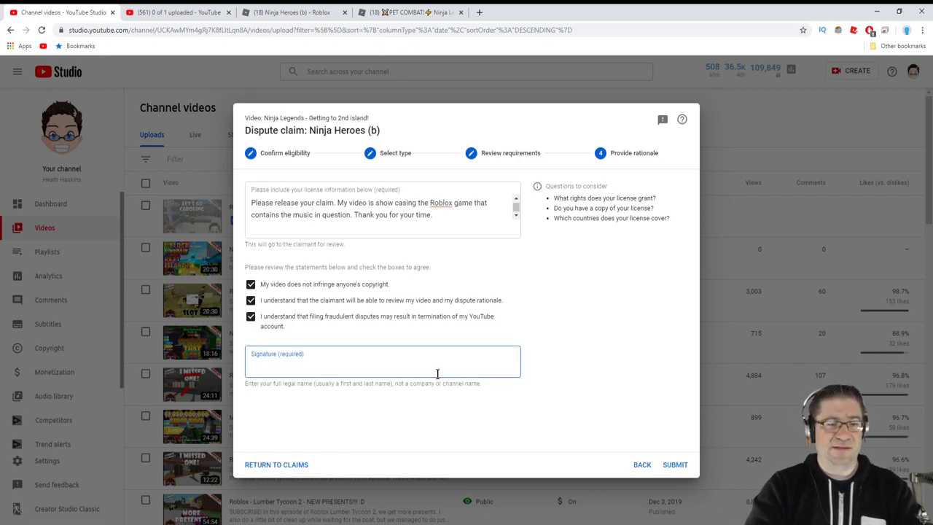
type("Heath Haskins")
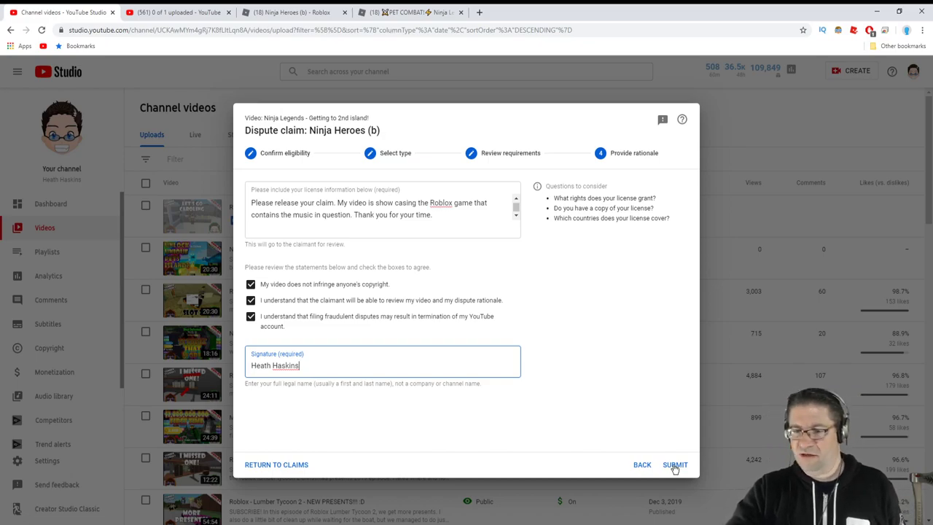
left_click(675, 465)
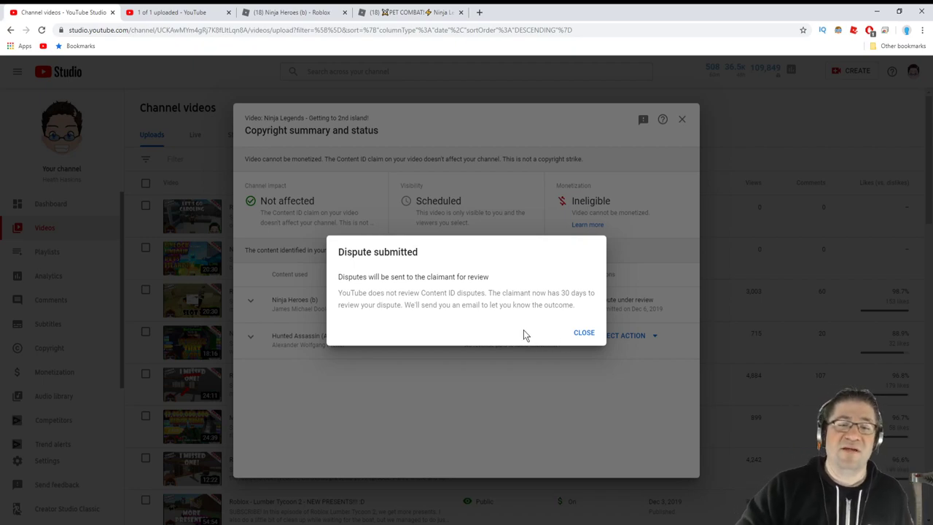
left_click(582, 333)
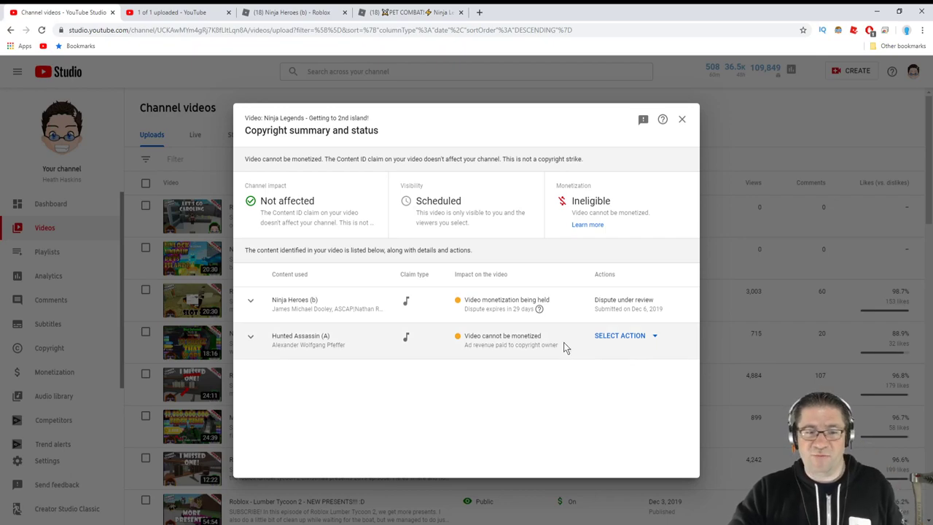
- Expand the Hunted Assassin (A) claim to check its copyright owner, and copy the song title
left_click(252, 339)
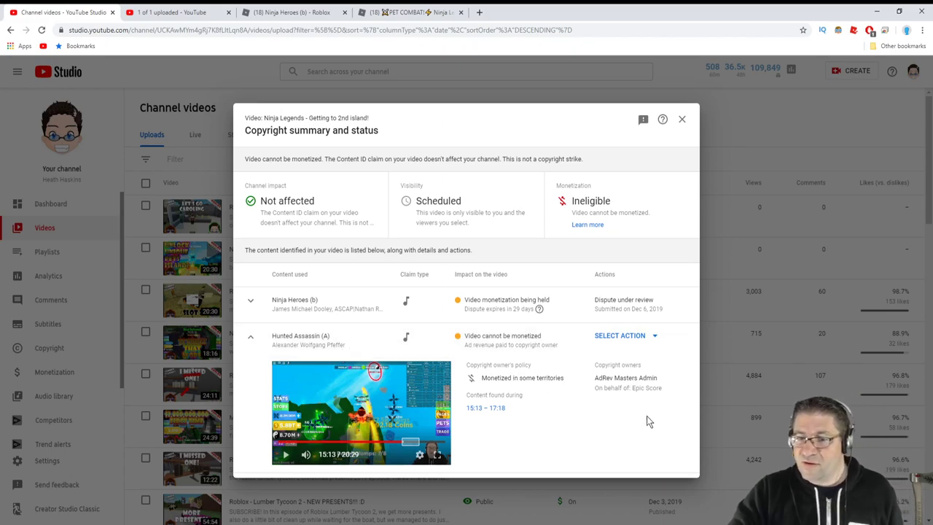
left_click_drag(595, 377, 659, 377)
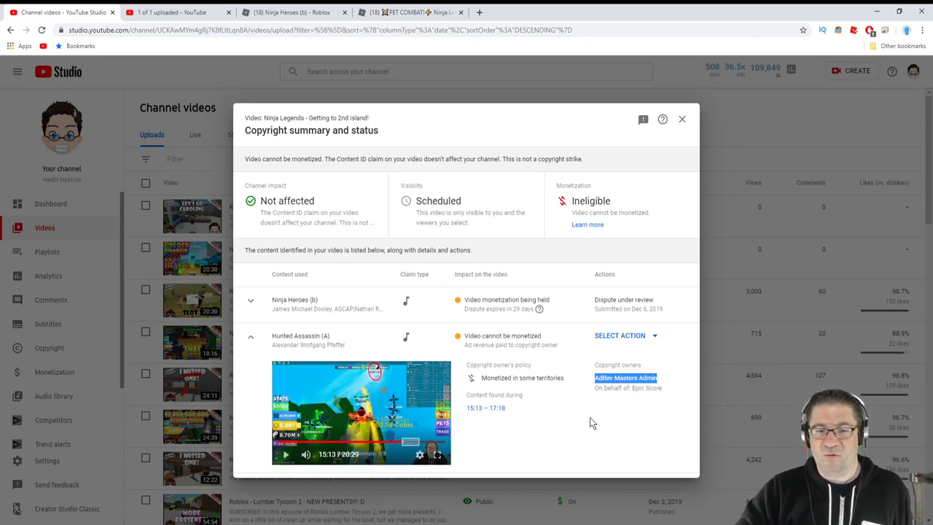
left_click_drag(332, 336, 271, 336)
key("ctrl+c")
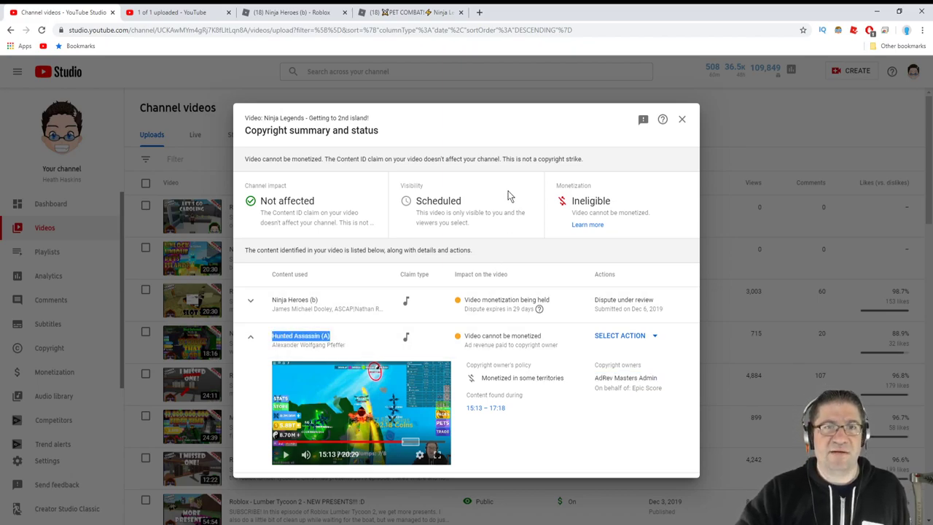
- On Roblox, return to the audio library and search it for the copied title "Hunted Assassin (A)"
left_click(281, 8)
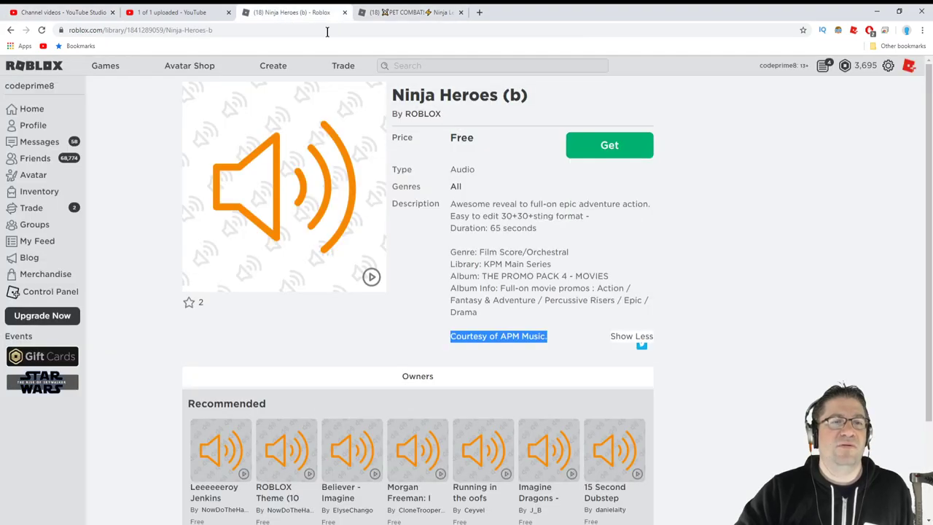
left_click(10, 30)
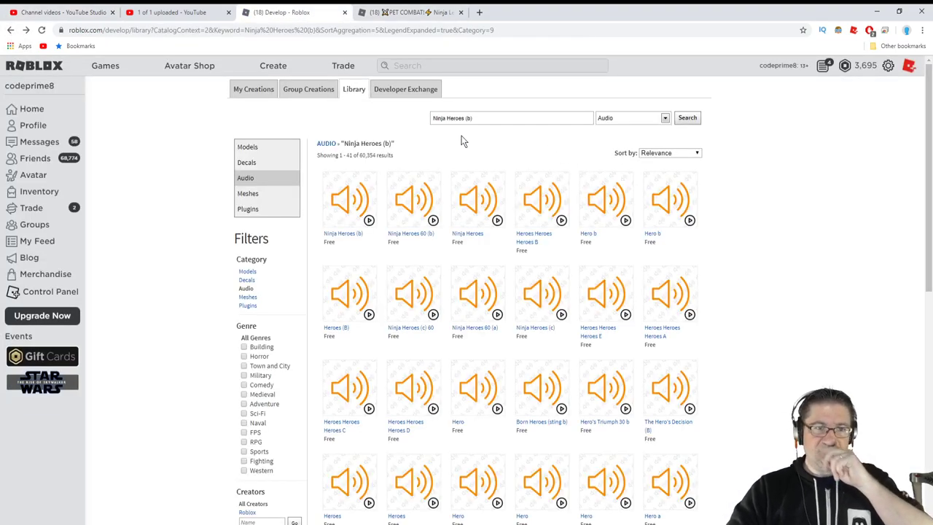
left_click_drag(510, 118, 397, 122)
key("ctrl+v")
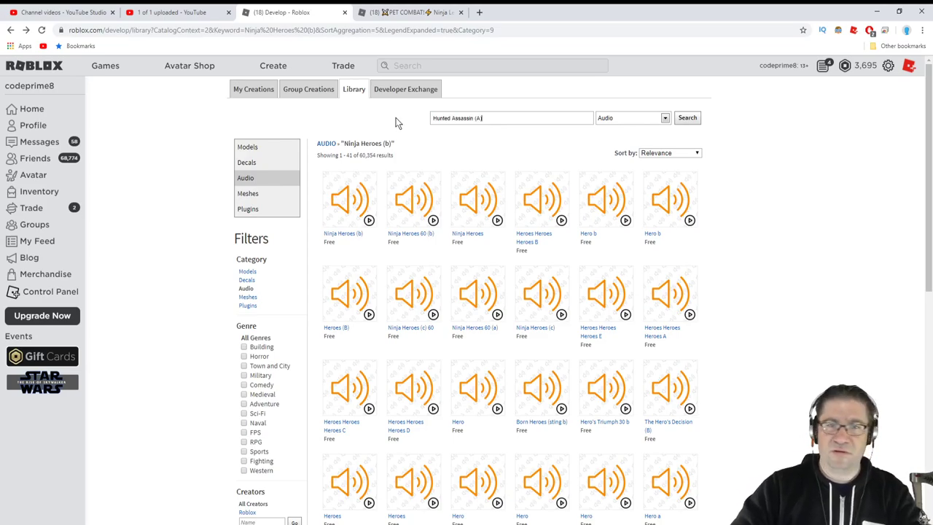
key("Return")
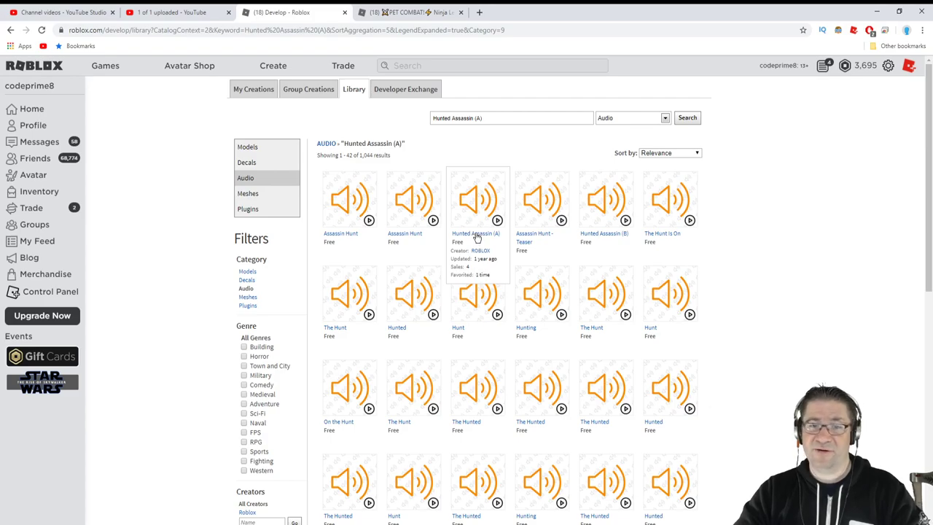
- Open the Hunted Assassin (A) audio by ROBLOX and copy its page link
left_click(475, 237)
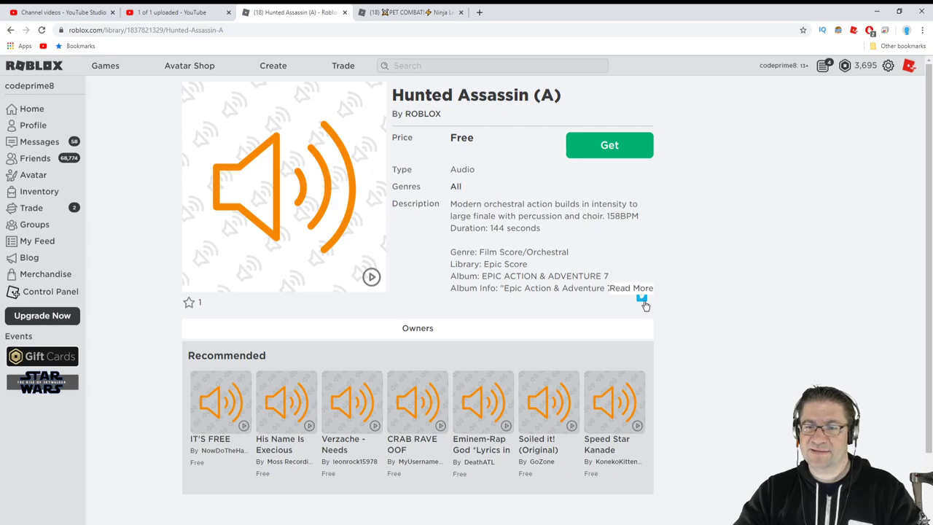
left_click(149, 29)
key("ctrl+c")
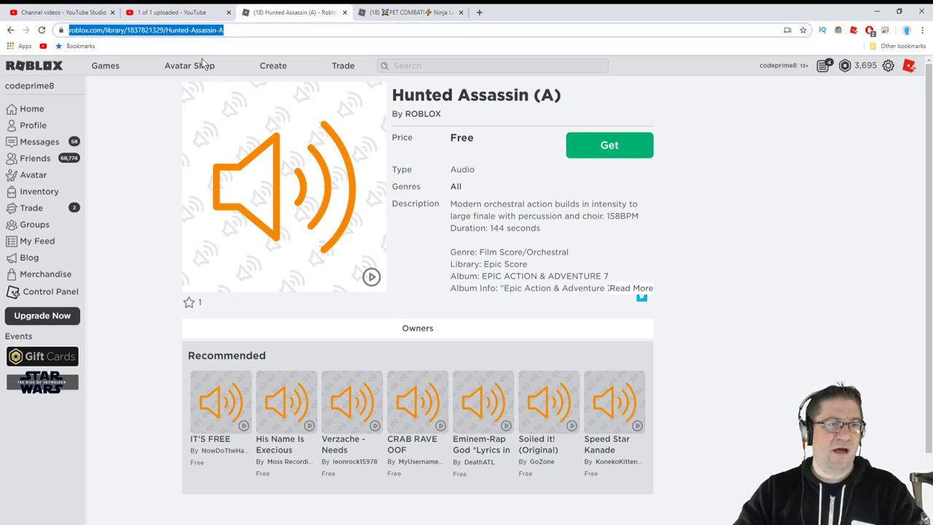
- Back in YouTube Studio, start disputing the Hunted Assassin (A) claim and confirm the dispute isn't based on any of the invalid reasons
left_click(80, 12)
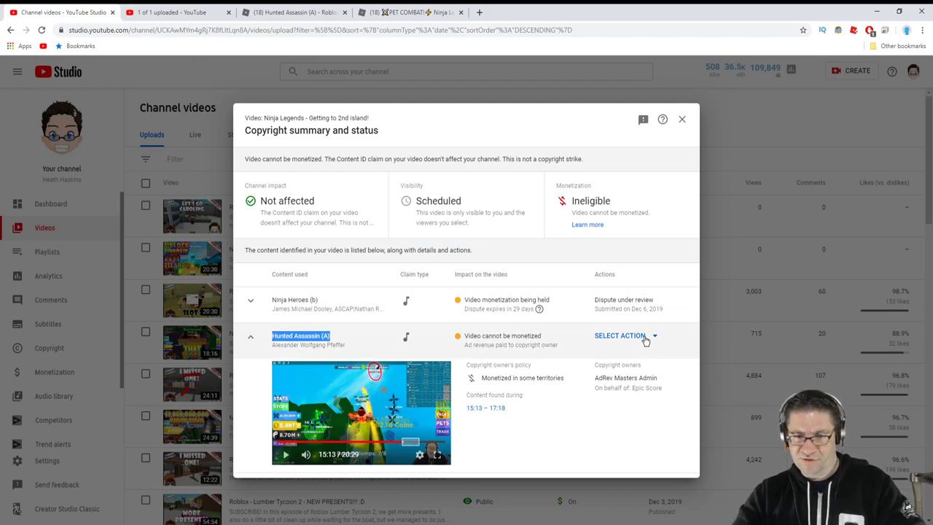
left_click(646, 338)
left_click(640, 427)
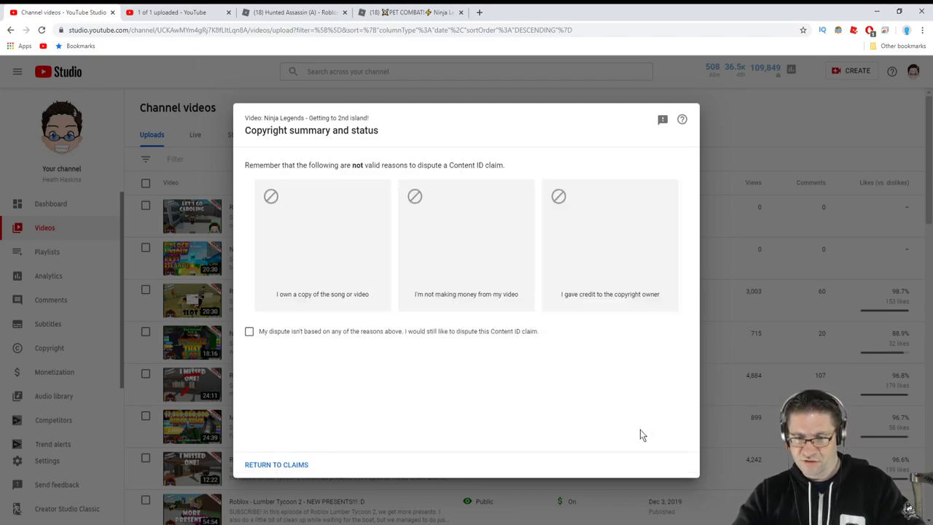
left_click(283, 356)
left_click(688, 466)
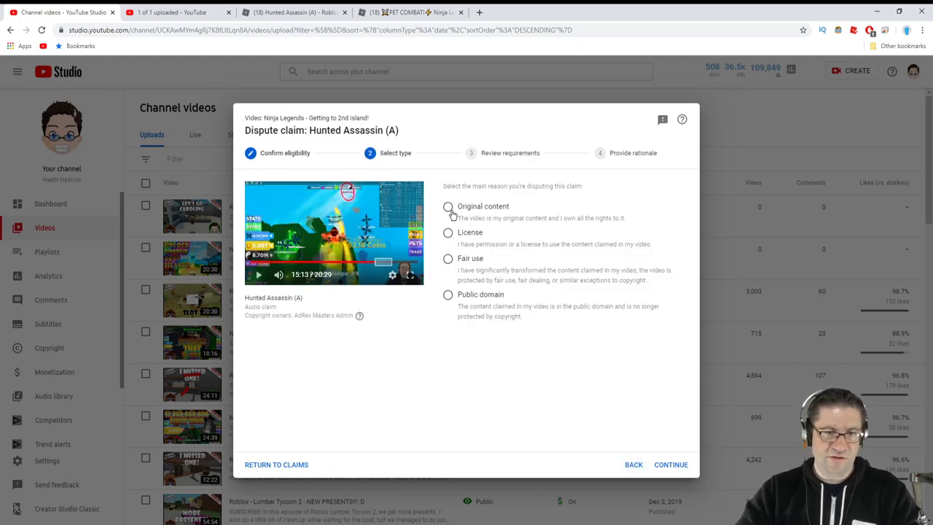
- Choose License as the dispute reason and confirm having the copyright owner's permission, continuing to the rationale form
left_click(448, 232)
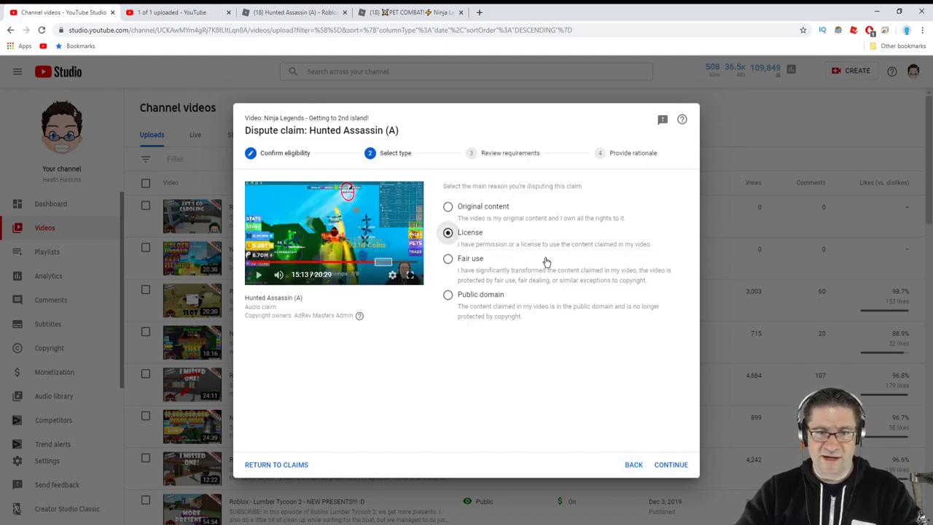
left_click(666, 464)
left_click(250, 354)
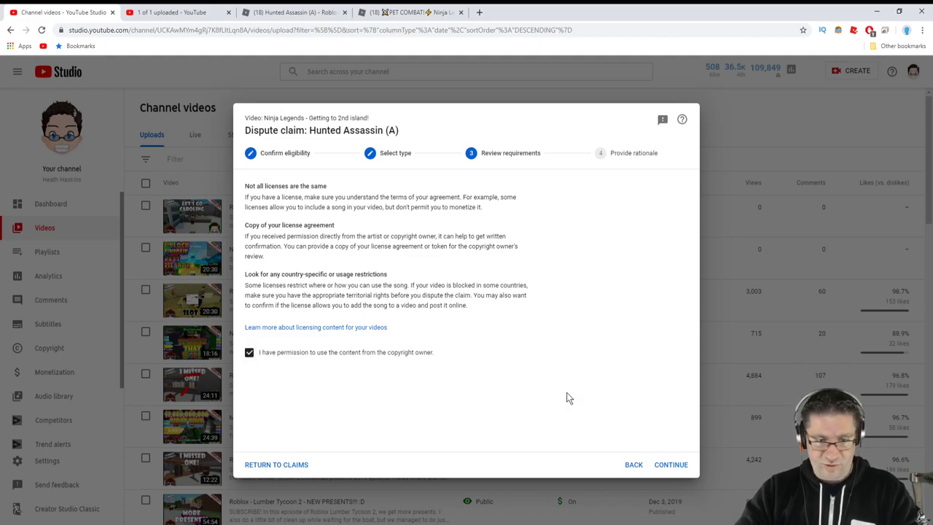
left_click(671, 465)
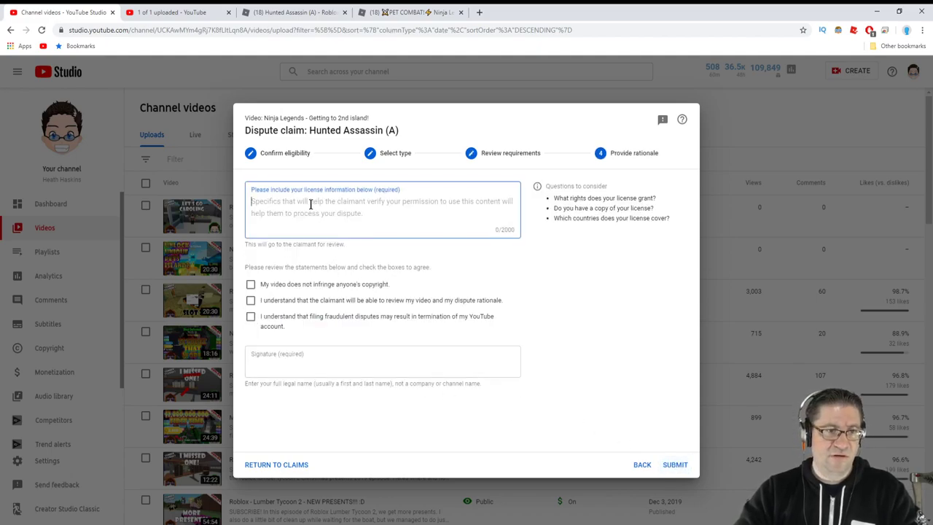
- Begin the license information with "This song in inside a Roblox game that contains music provided by Roblox."
type("This ")
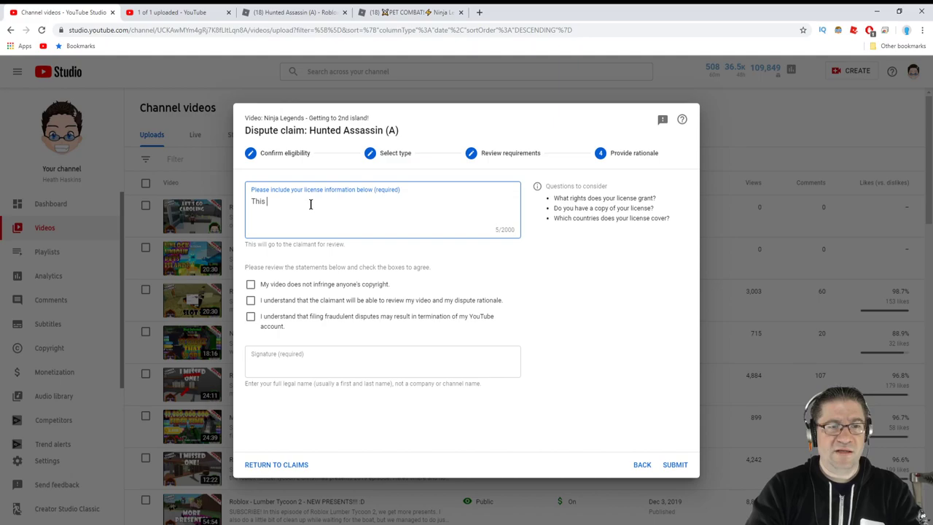
type("song in sf")
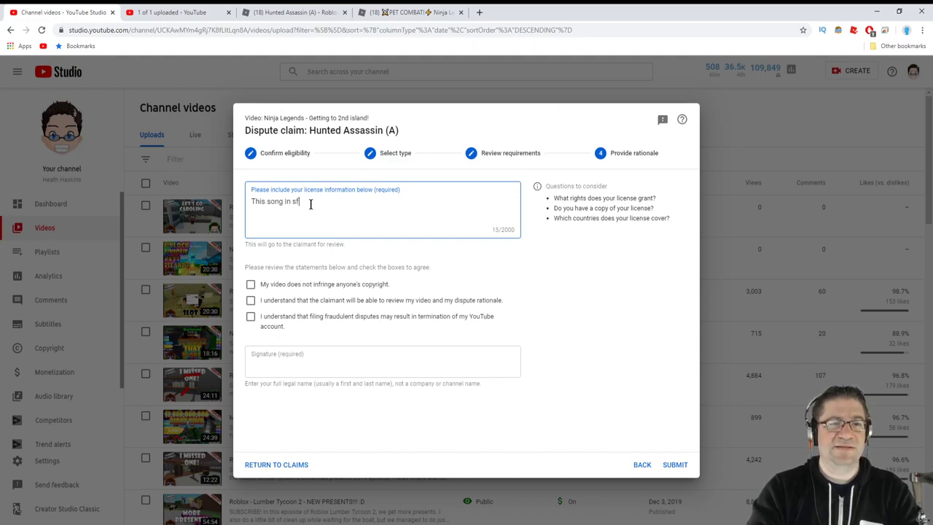
key("BackSpace")
key("BackSpace")
type("inside ")
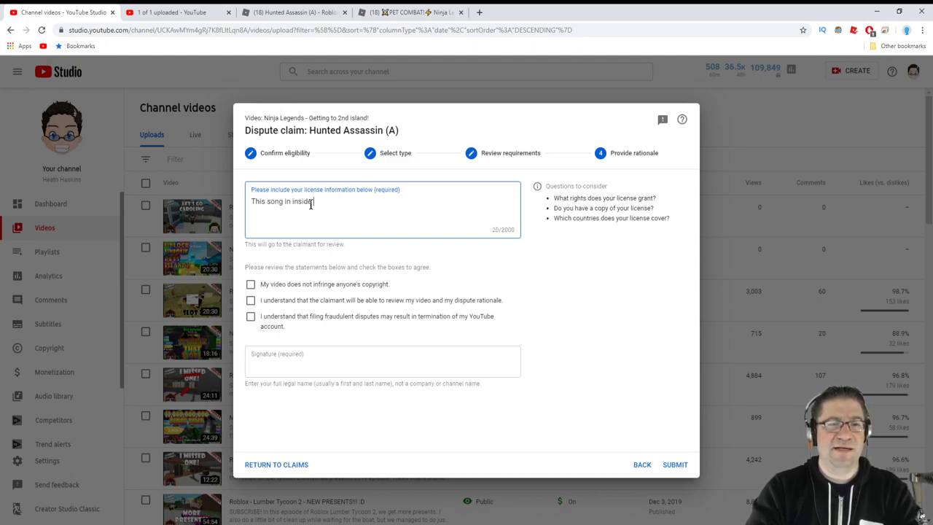
type("a Roblox game")
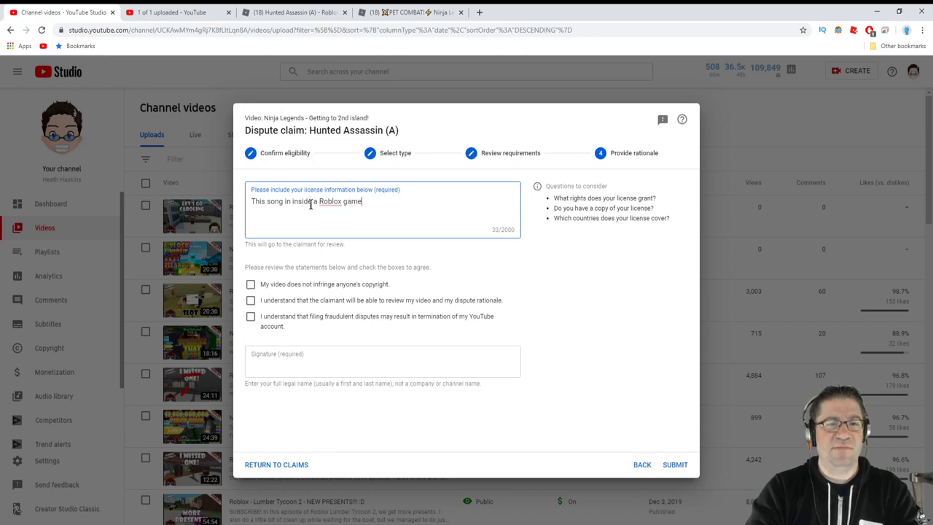
type(" that contain")
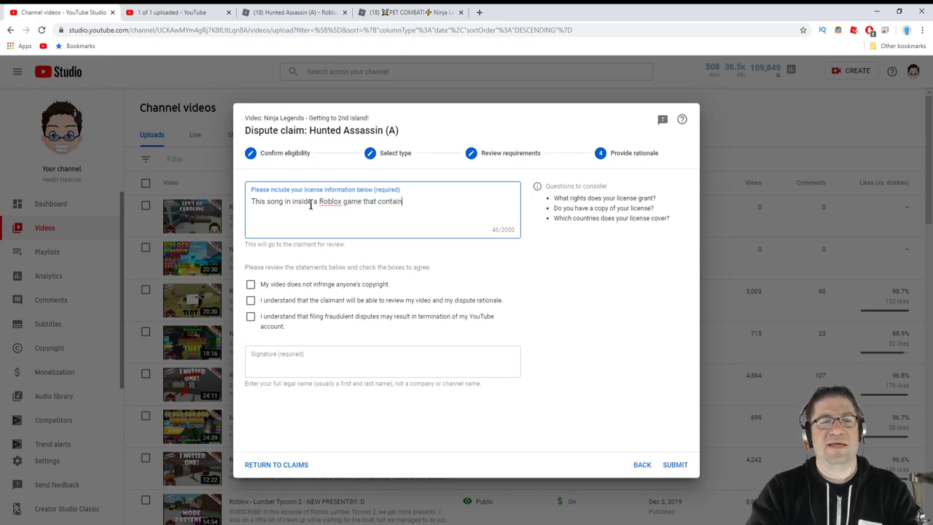
type("s music ")
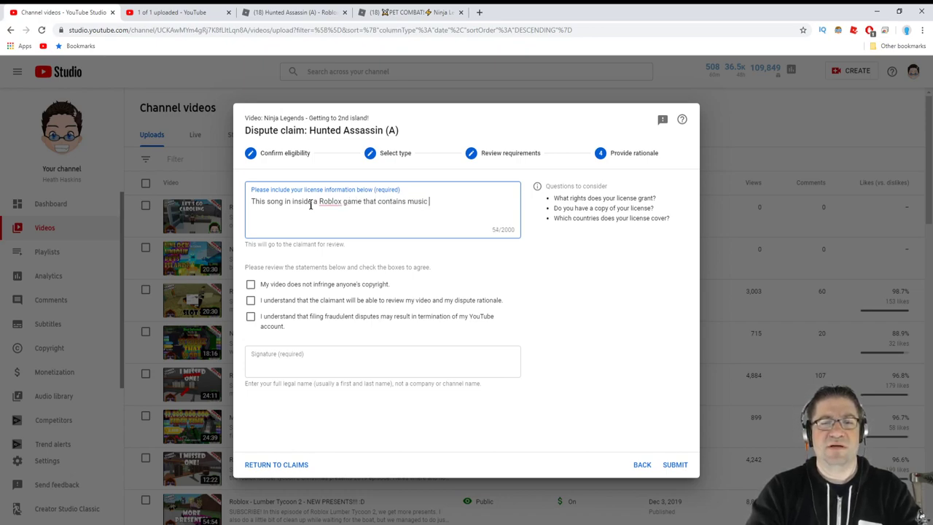
type("prof")
type("i")
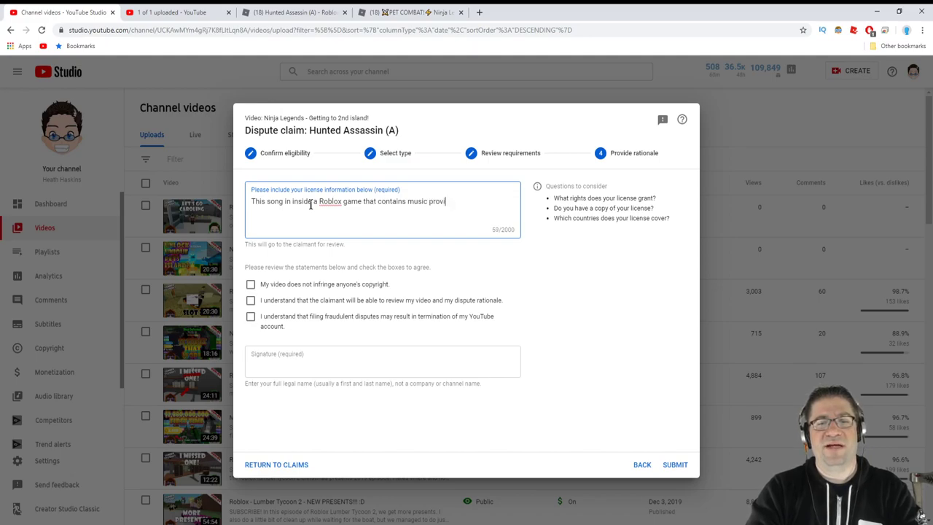
type("ded by Rob")
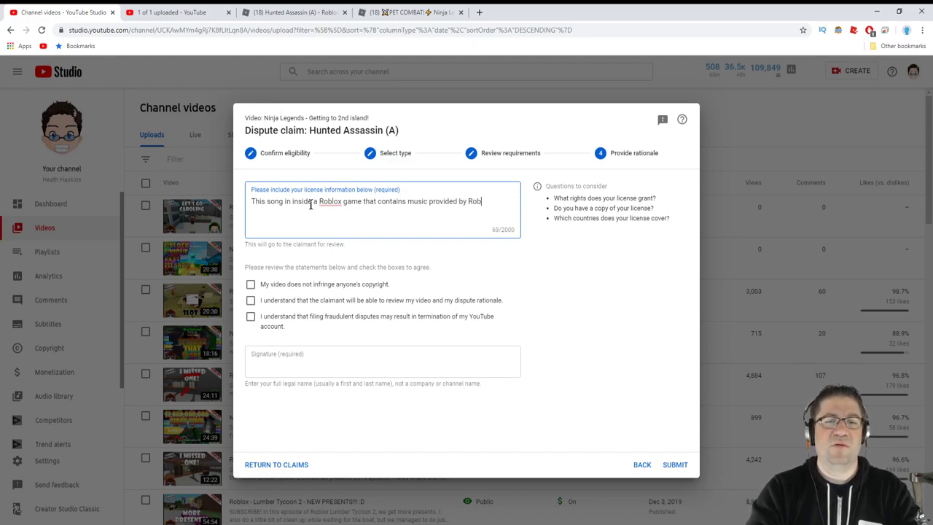
type("lox. ")
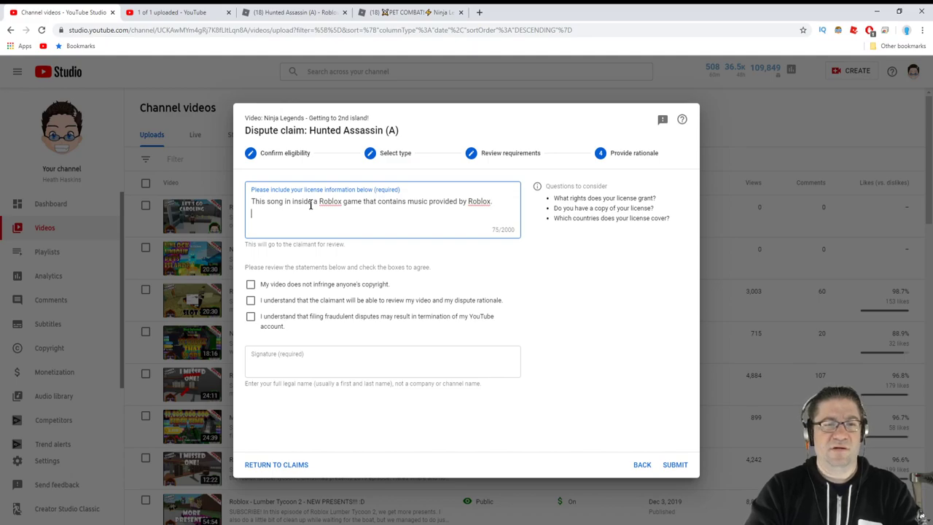
- Add the line "here is the link to the music:" followed by the copied Hunted Assassin (A) page link
type("here is the link to")
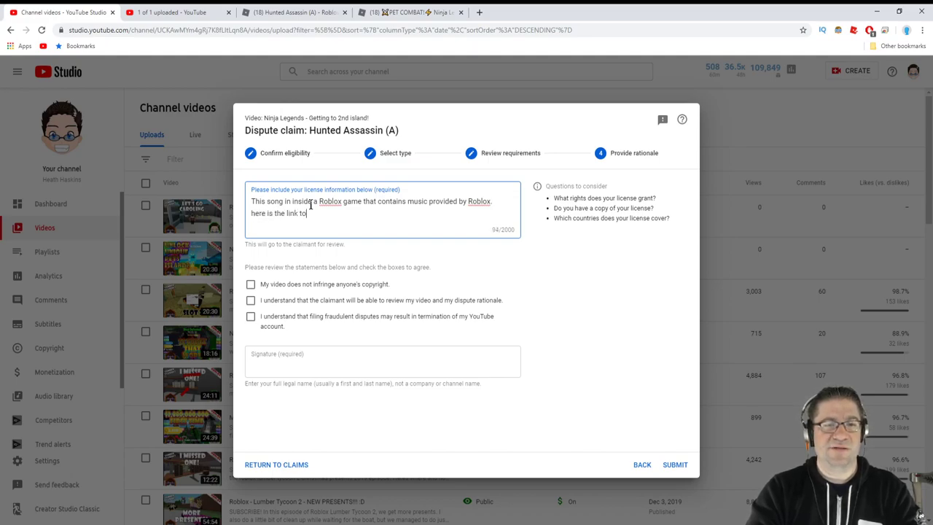
type(" the musics.")
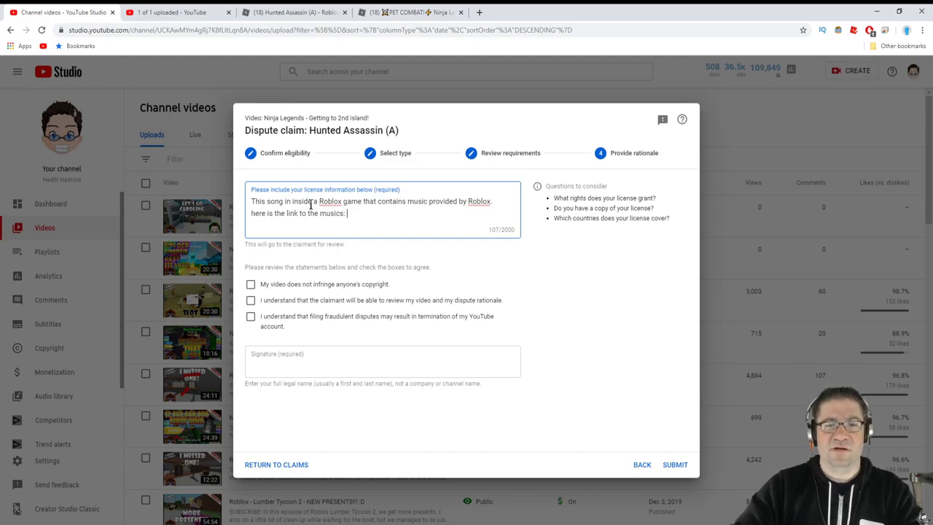
key("ctrl+v")
left_click(355, 215)
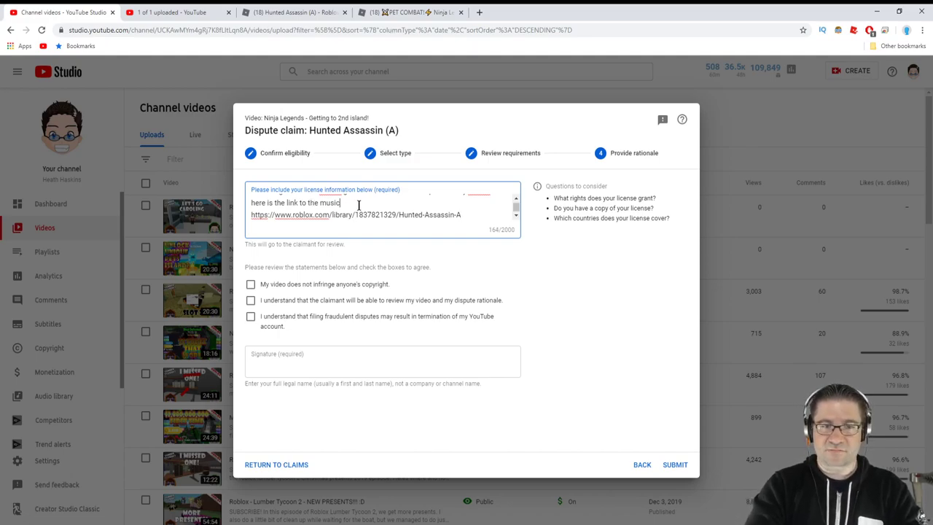
- Copy the Roblox Ninja Legends game page's link without its refPageId part
left_click(384, 12)
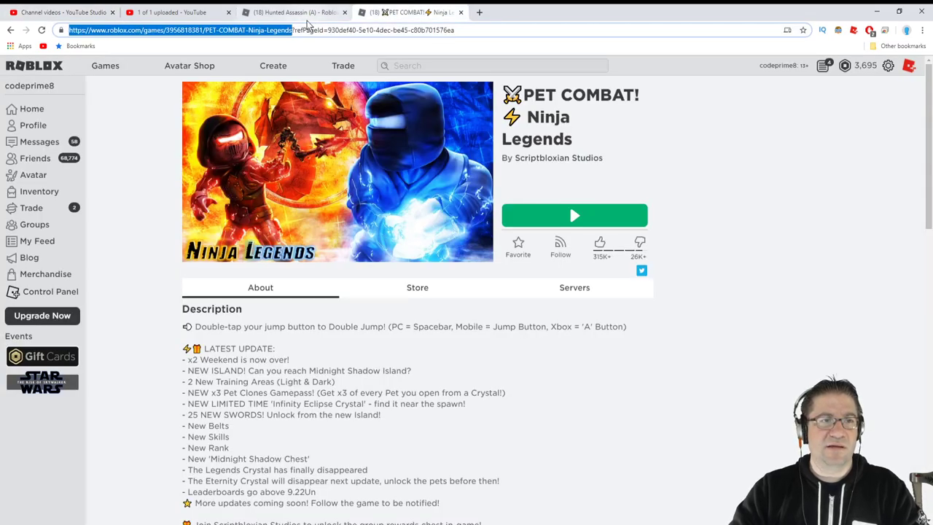
left_click_drag(291, 30, 260, 32)
key("ctrl+c")
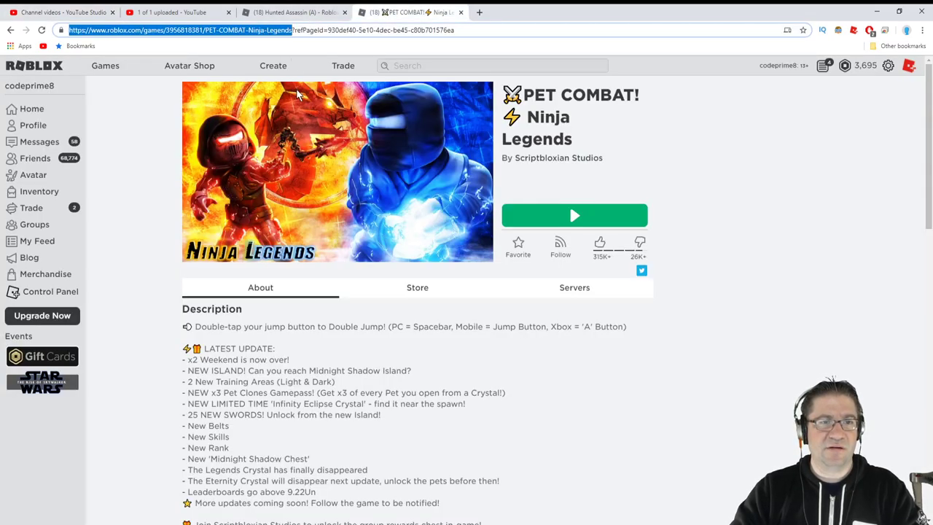
- Return to the dispute form in YouTube Studio and add "Here is a link to the game:" with the copied Ninja Legends link below it
left_click(170, 11)
left_click(88, 10)
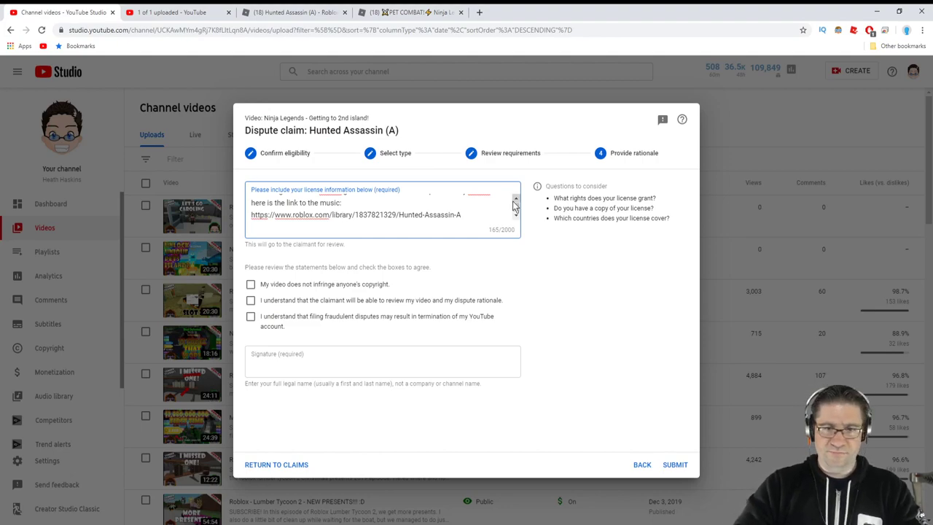
key("Return")
key("Return")
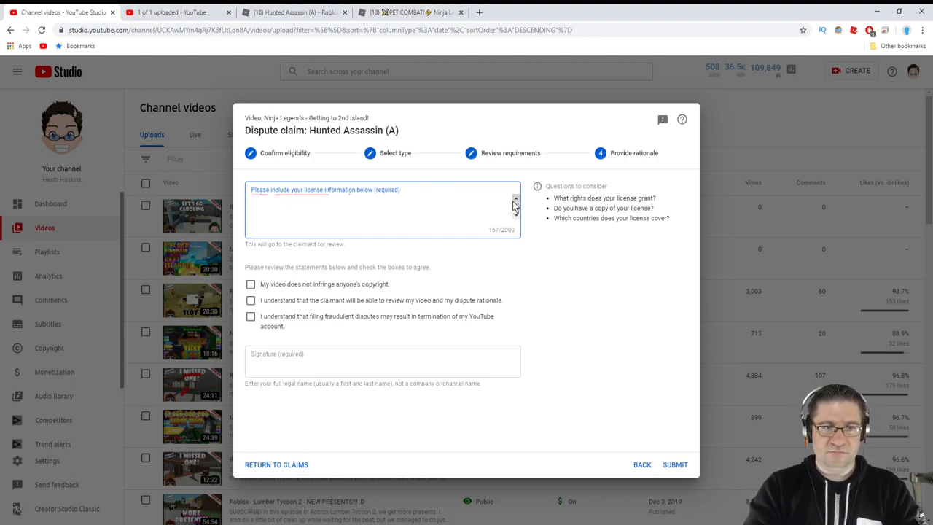
type("Here is a l")
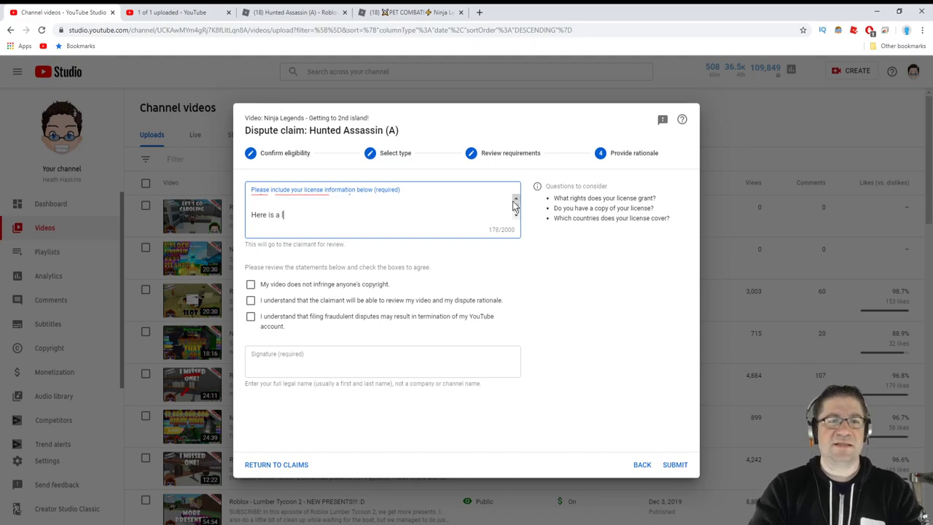
type("ink to the game")
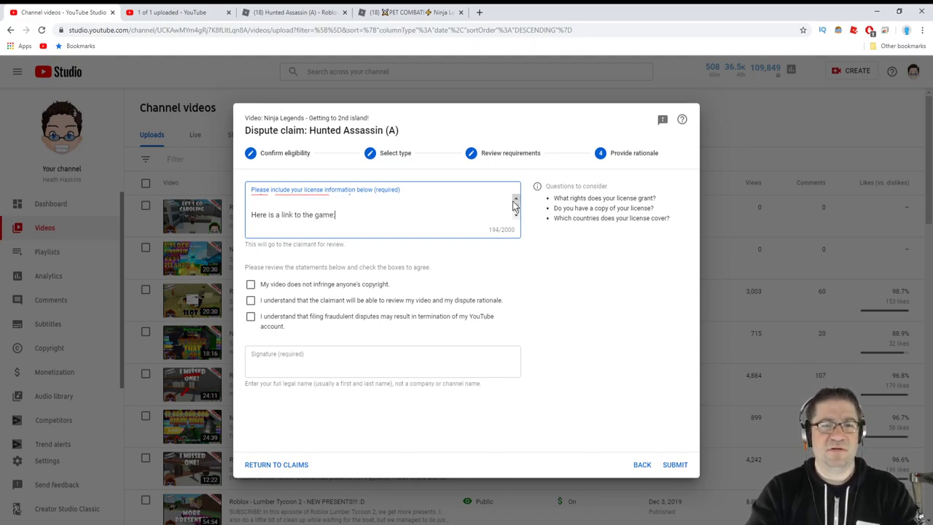
type(":")
key("Return")
key("ctrl+v")
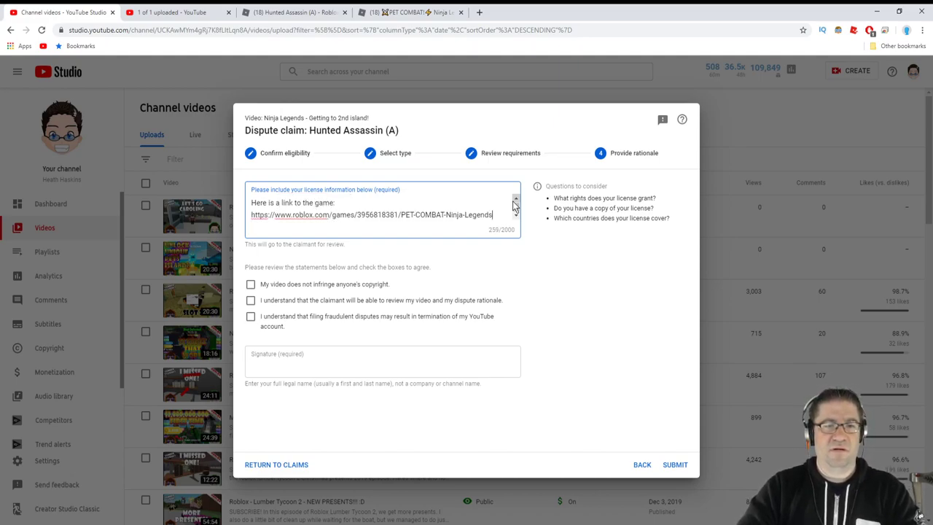
- Start a new paragraph in the license information reading "Roblox provides music for Roblox Developers to use in their games free of charge"
key("Return")
key("Return")
type("Robl")
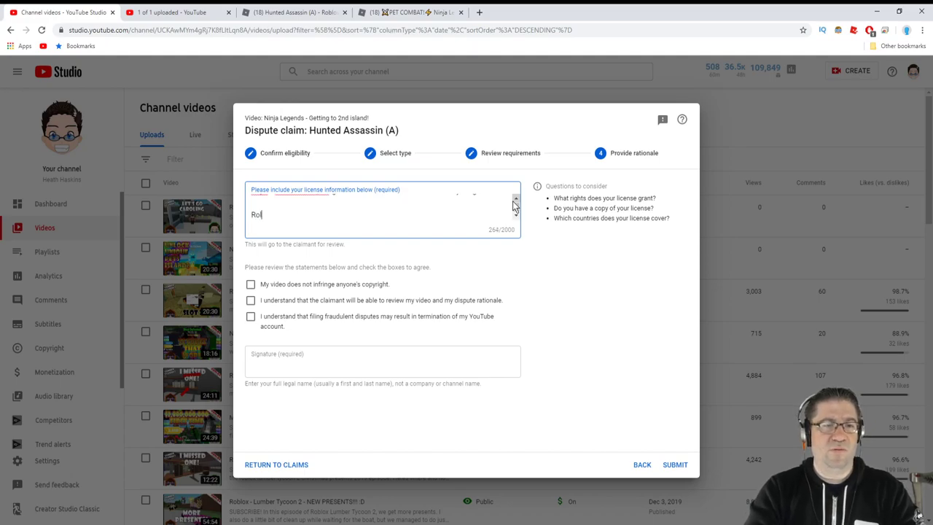
key("BackSpace")
key("BackSpace")
type("blox provides")
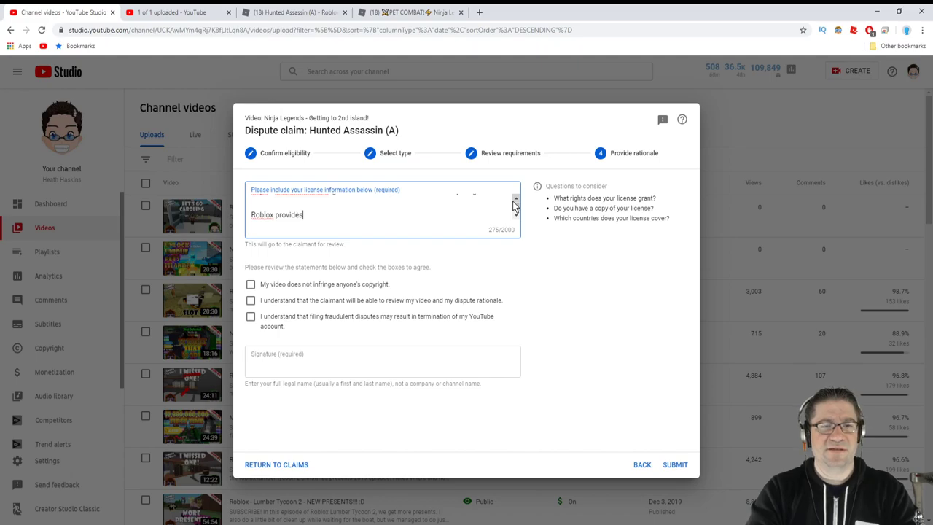
type(" music")
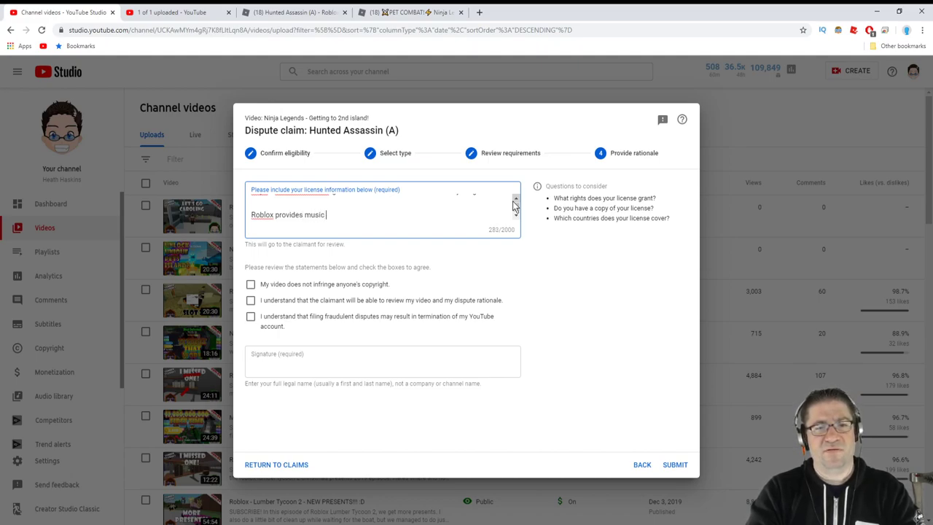
type(" for Roblox D")
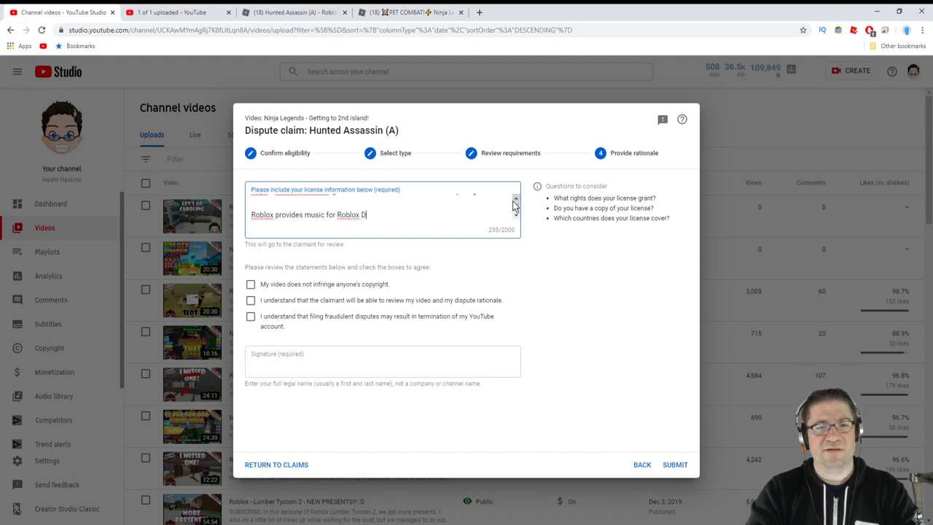
type("evelopers to u")
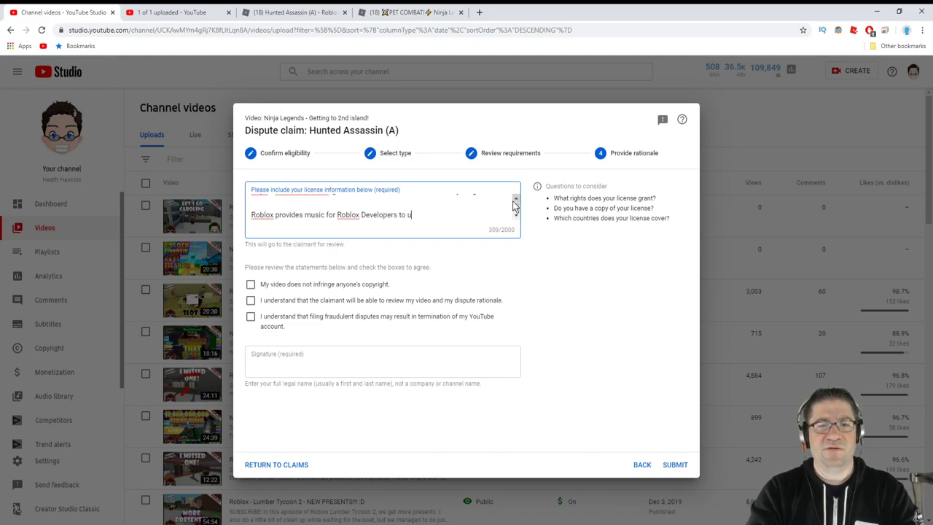
type("se in thei")
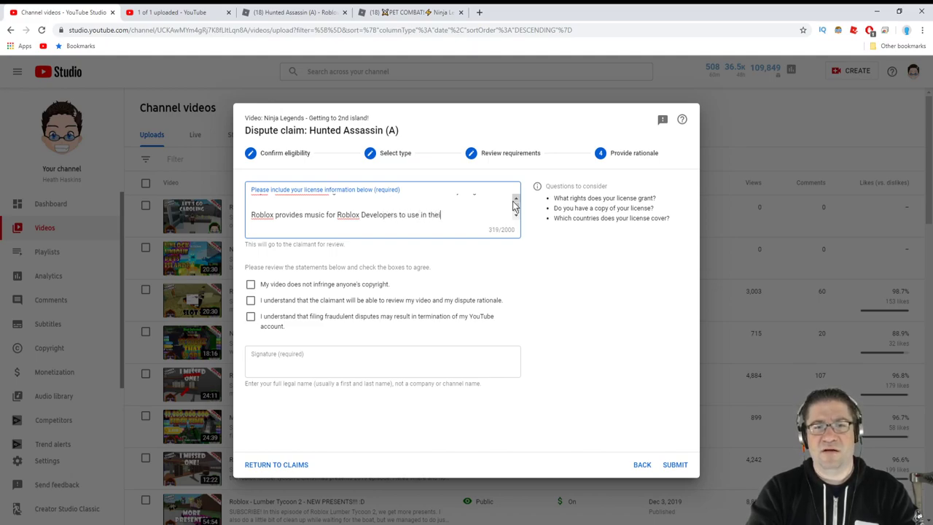
type("r games, u")
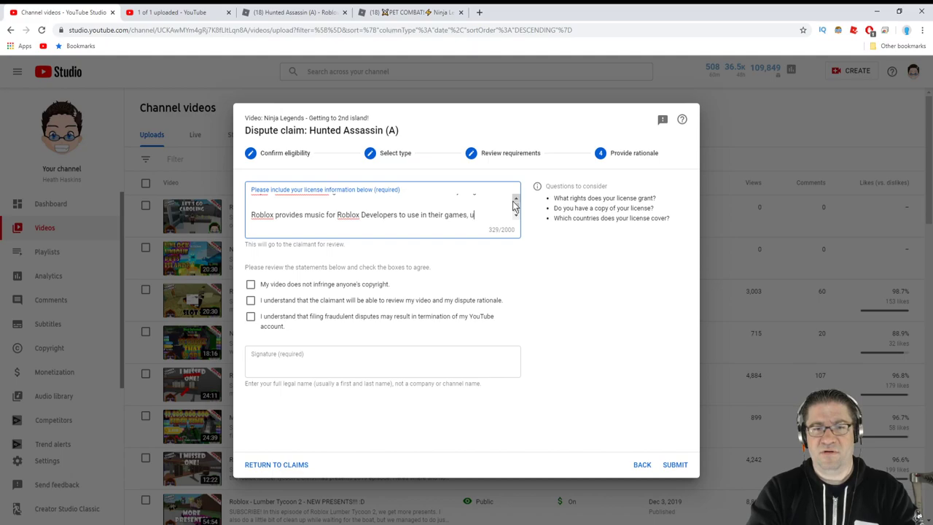
key("BackSpace")
key("BackSpace")
key("BackSpace")
type(" fre")
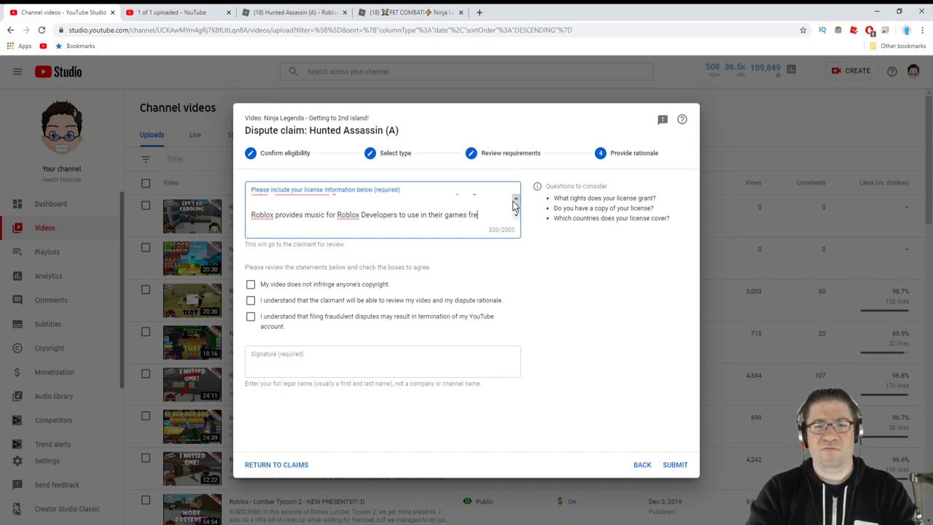
type("e of charge")
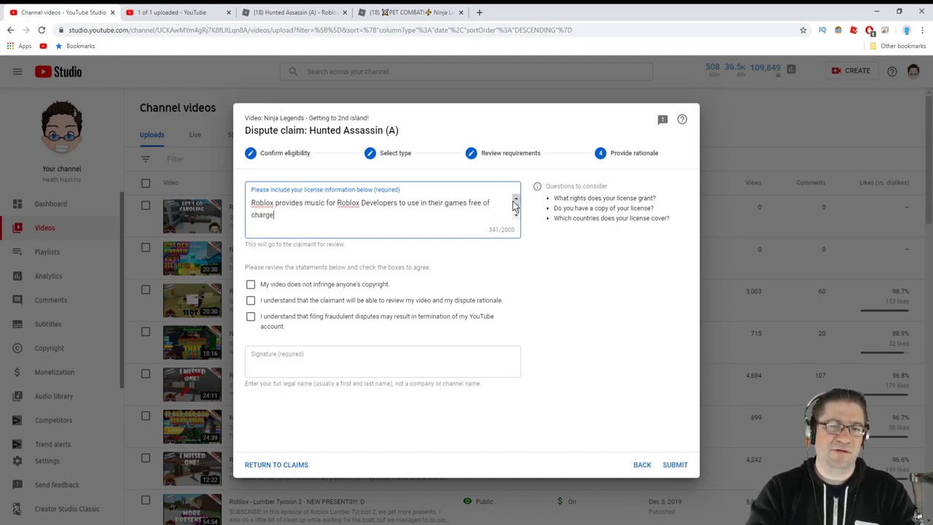
- End that sentence with a period and add "In turn, Roblox YouTubers, are allowed to record those games as showcases."
type(". In ")
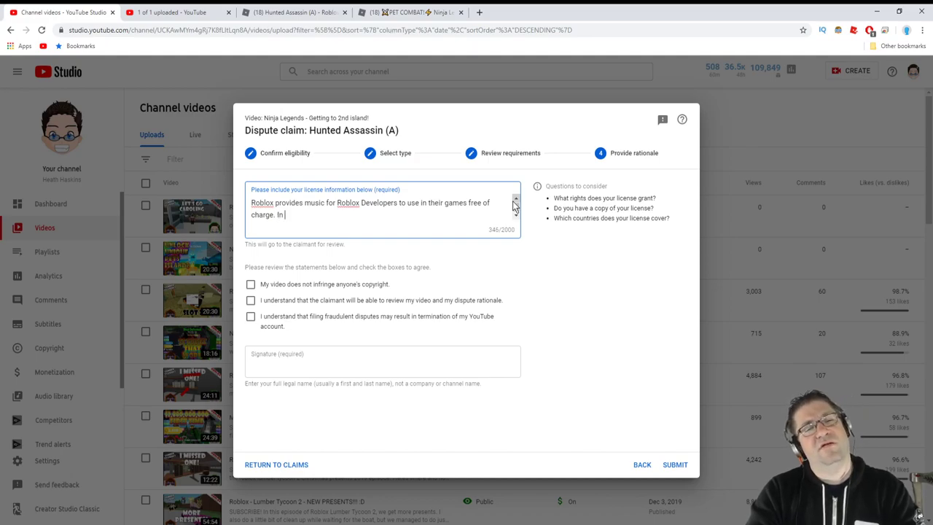
type("turn, R")
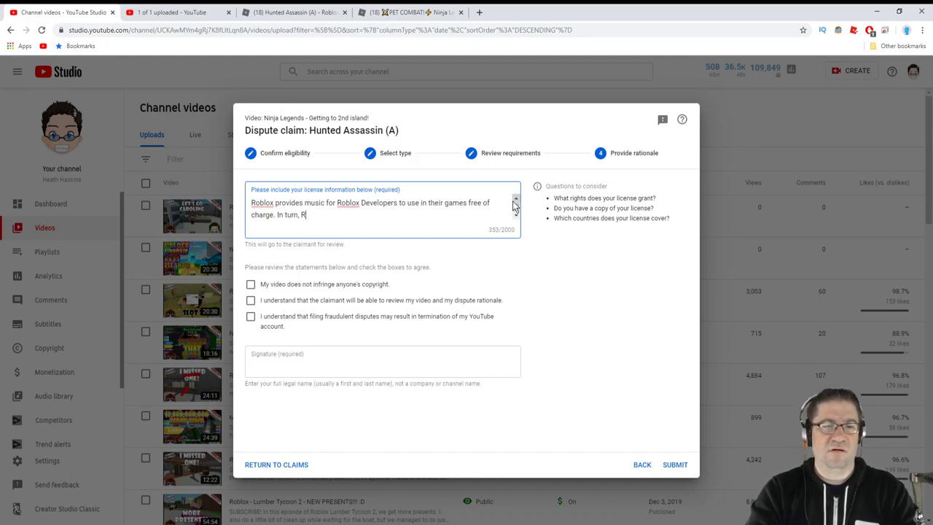
key("BackSpace")
type("Vide")
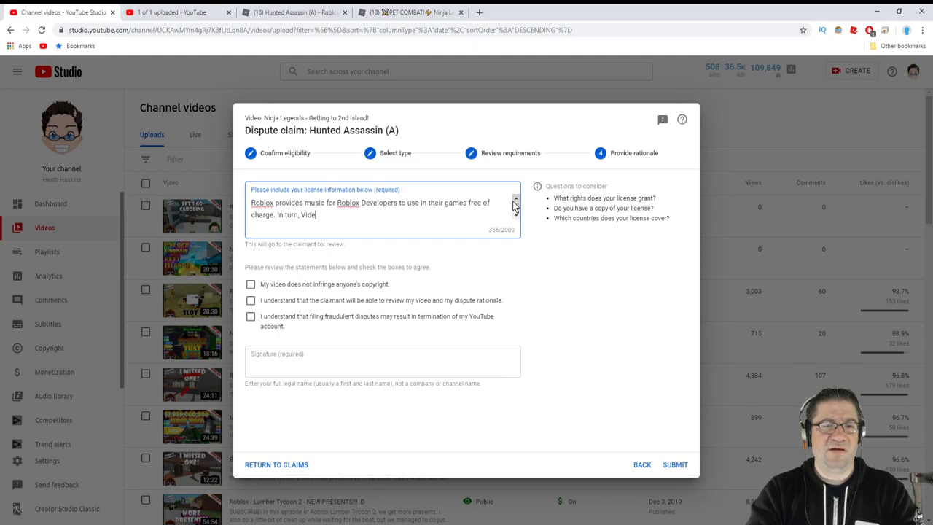
key("BackSpace")
key("BackSpace")
key("BackSpace")
key("BackSpace")
type("Roblox")
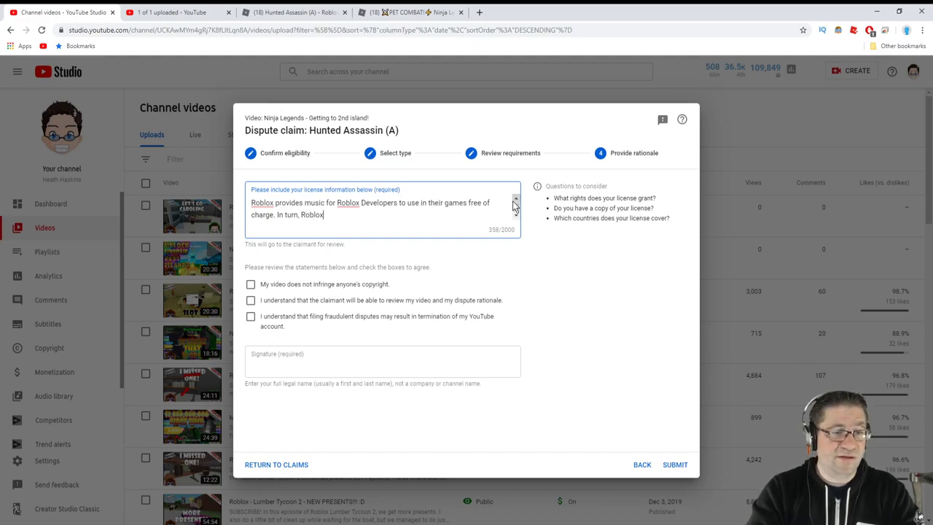
type(" YouTubers")
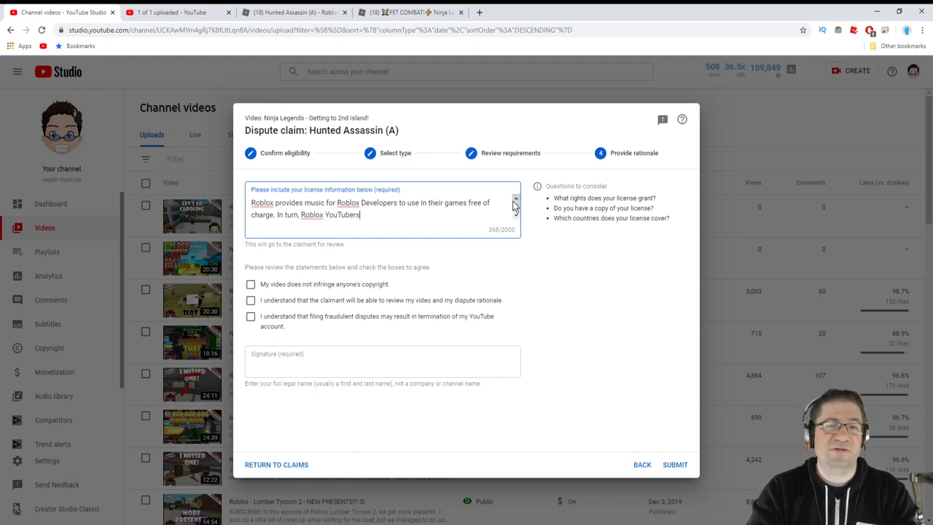
type(", are allow")
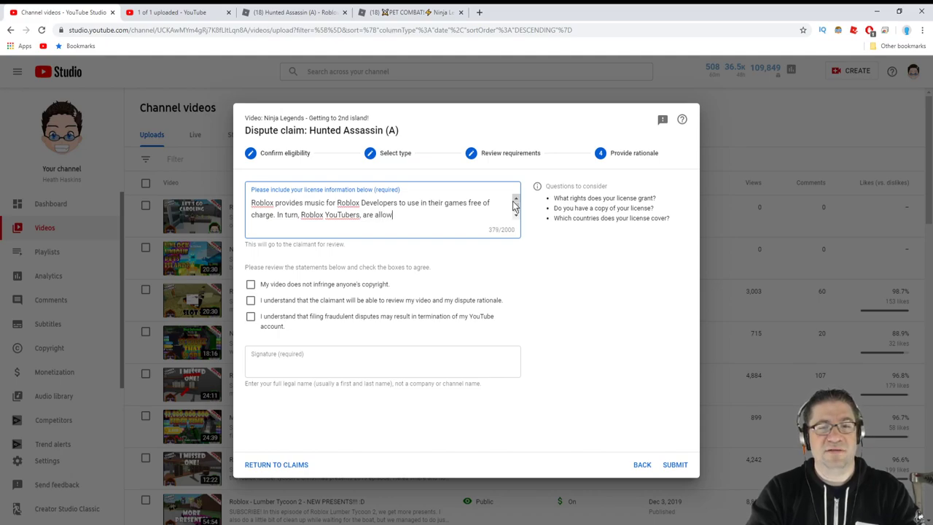
type("ed to record ")
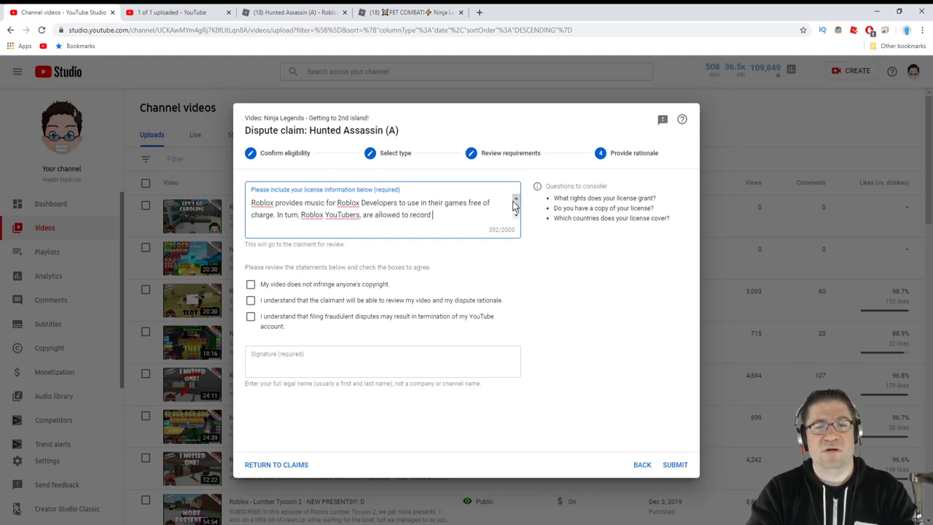
type("those games as")
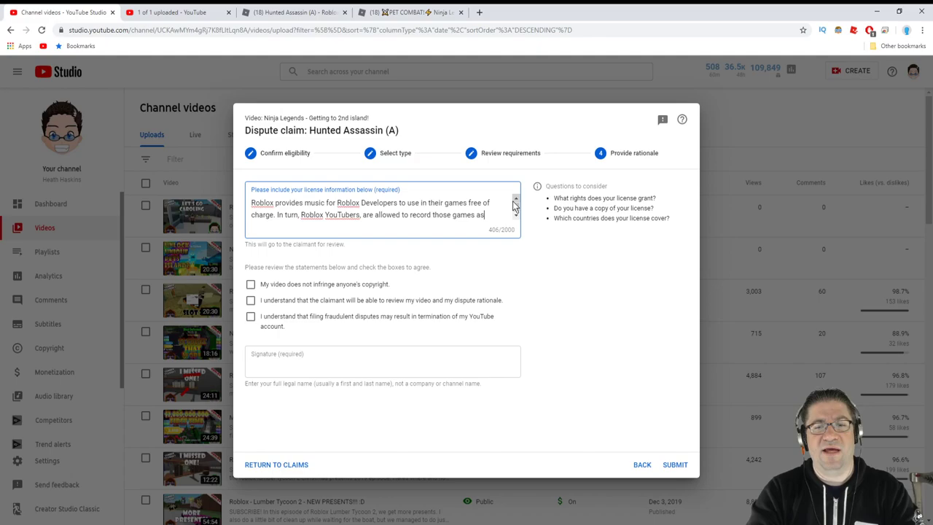
type(" showcases")
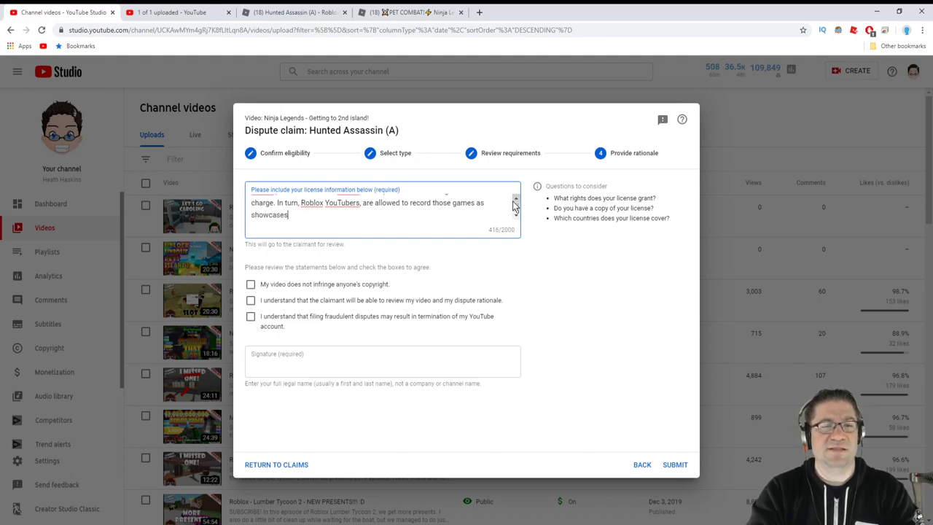
type(".")
- Close the license information with a separate paragraph reading "Please release your claim. Thank you for time."
key("Return")
key("Return")
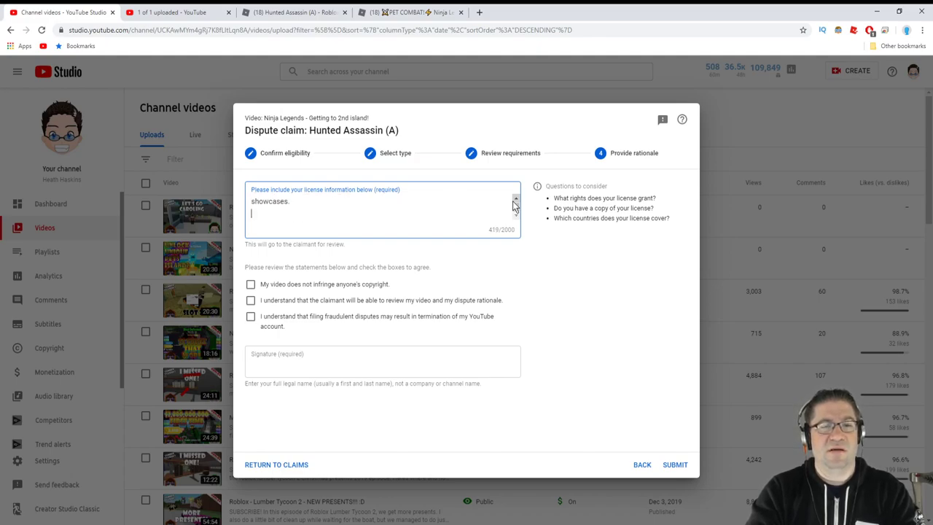
type("Please re")
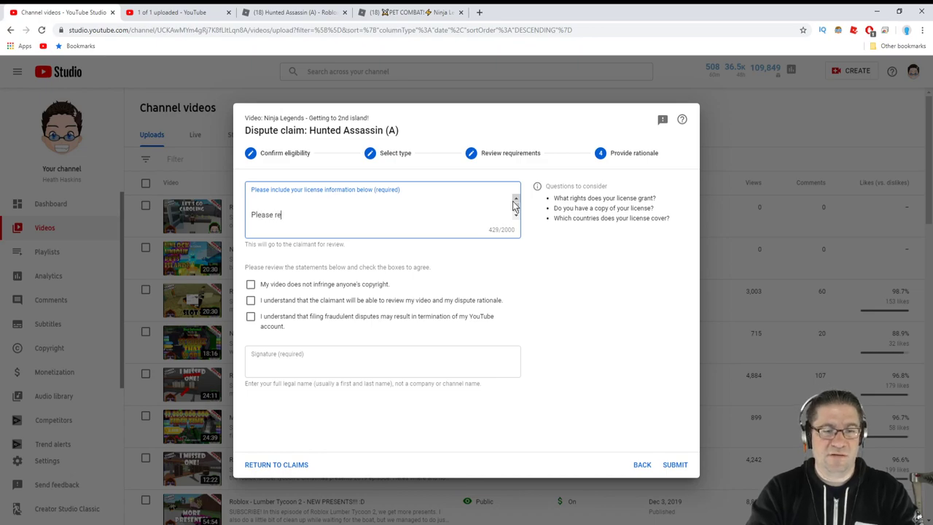
type("lease your claim")
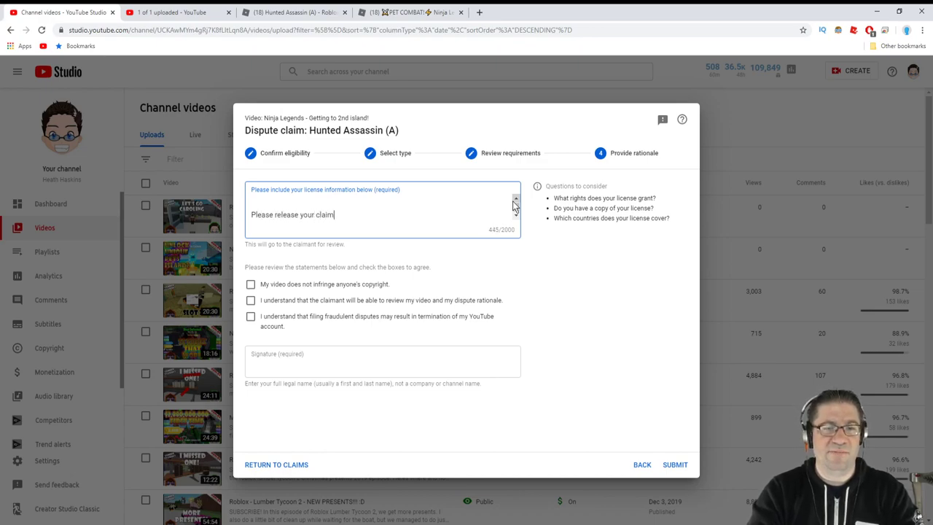
type(". Thank you ")
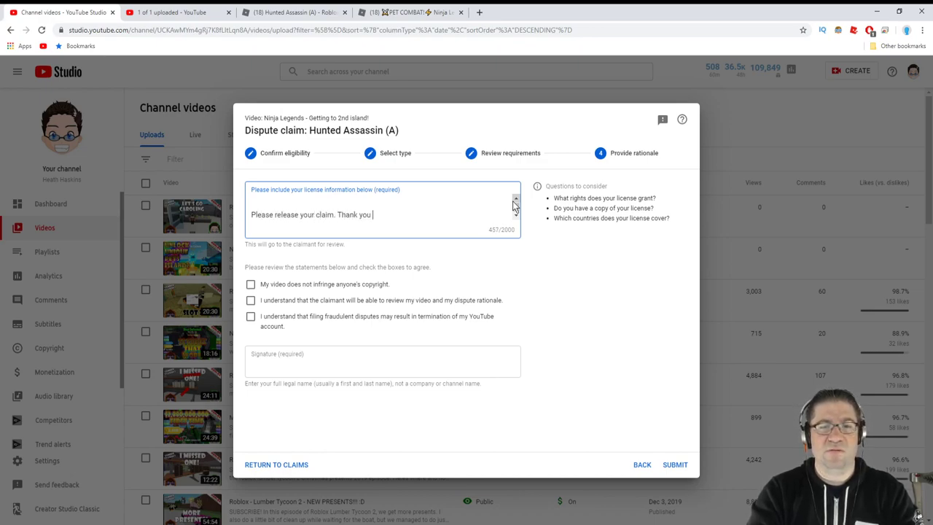
type("for ti")
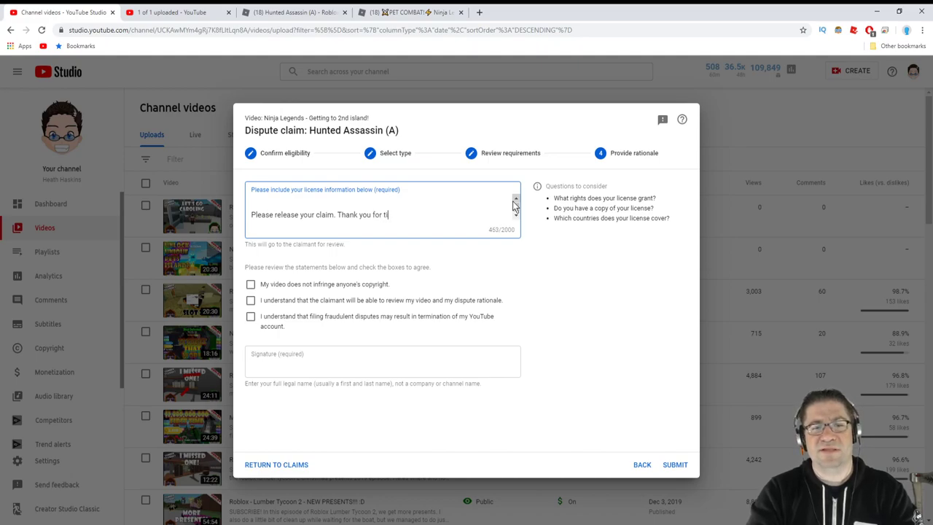
type("me.")
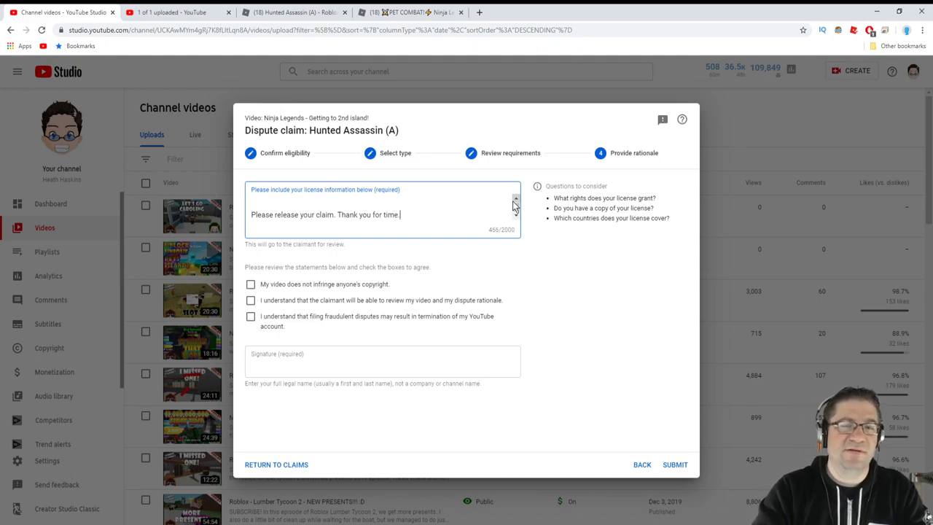
- Agree to all three statements on non-infringement, claimant review of the video and rationale, and the consequences of fraudulent disputes
left_click(251, 285)
left_click(251, 300)
left_click(250, 316)
- Sign the dispute with the full legal name and submit it, dismissing the submission notice
left_click(428, 364)
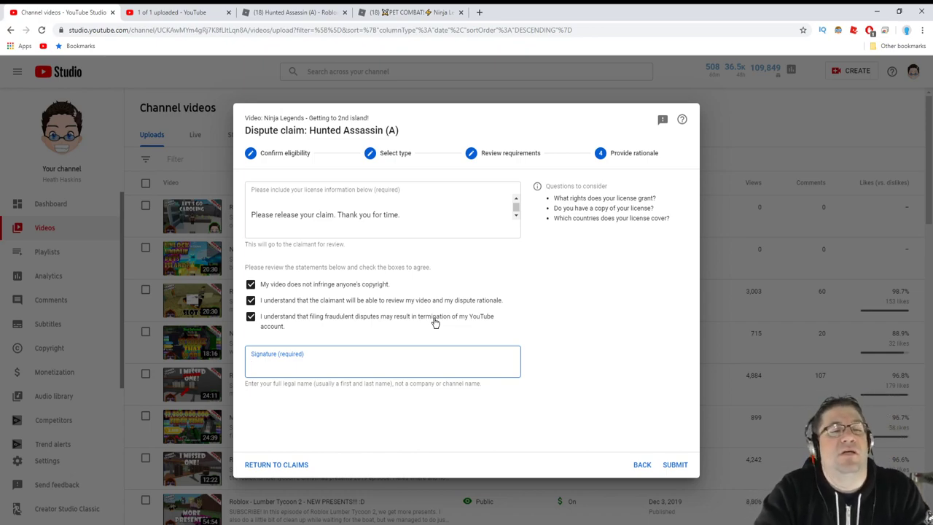
type("Heath Haskins")
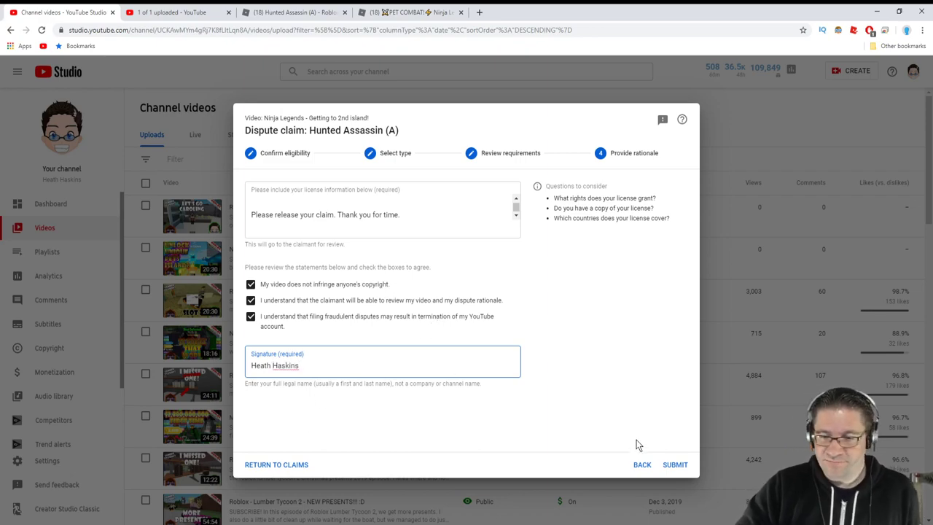
left_click(672, 464)
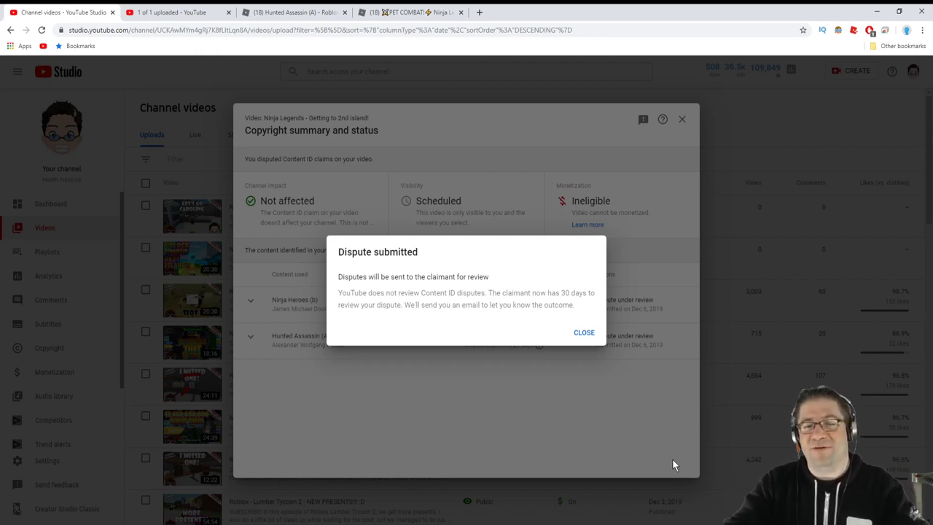
left_click(581, 333)
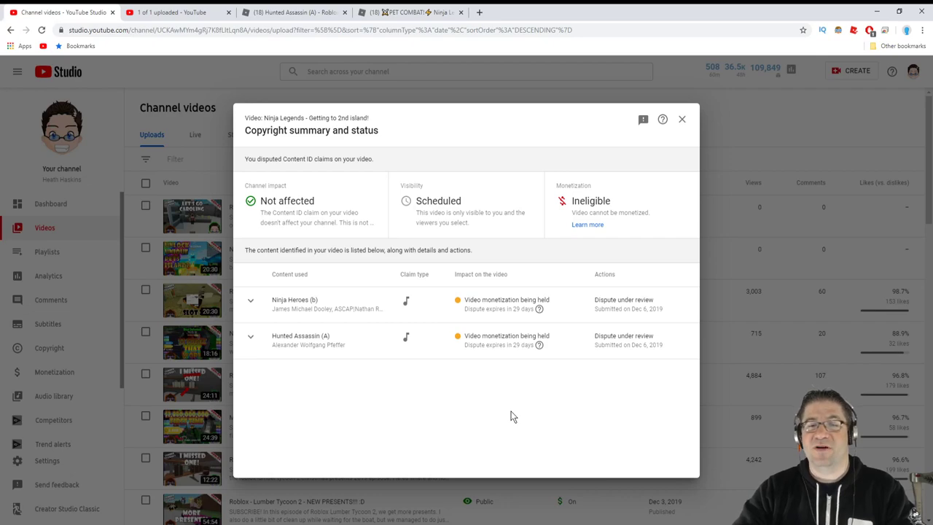